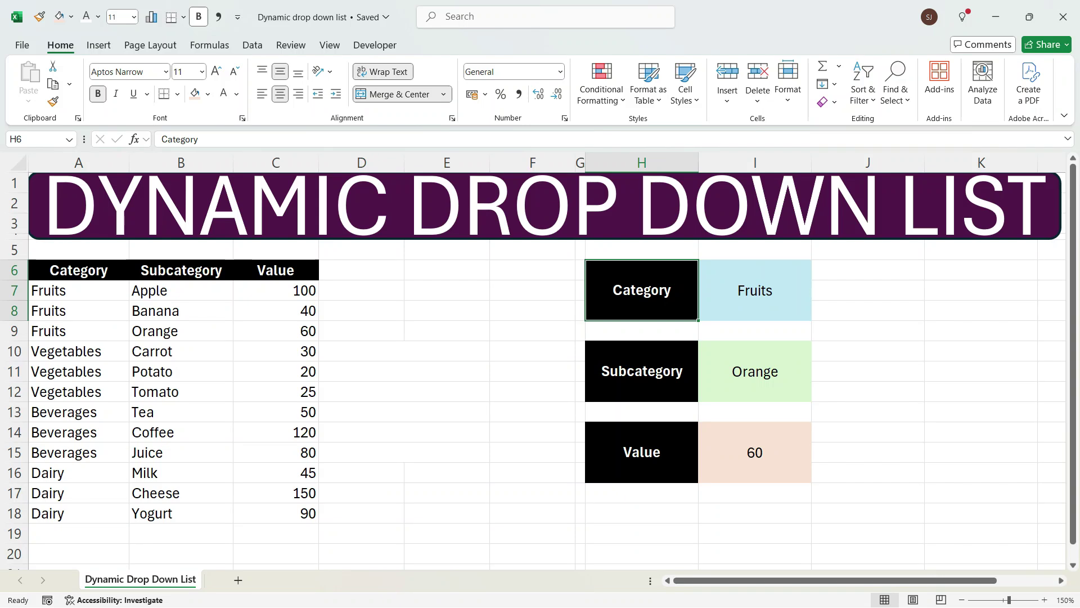
# Choose Vegetables as the category in cell I6 of the finished example and open the Subcategory list in I10
pyautogui.click(755, 290)
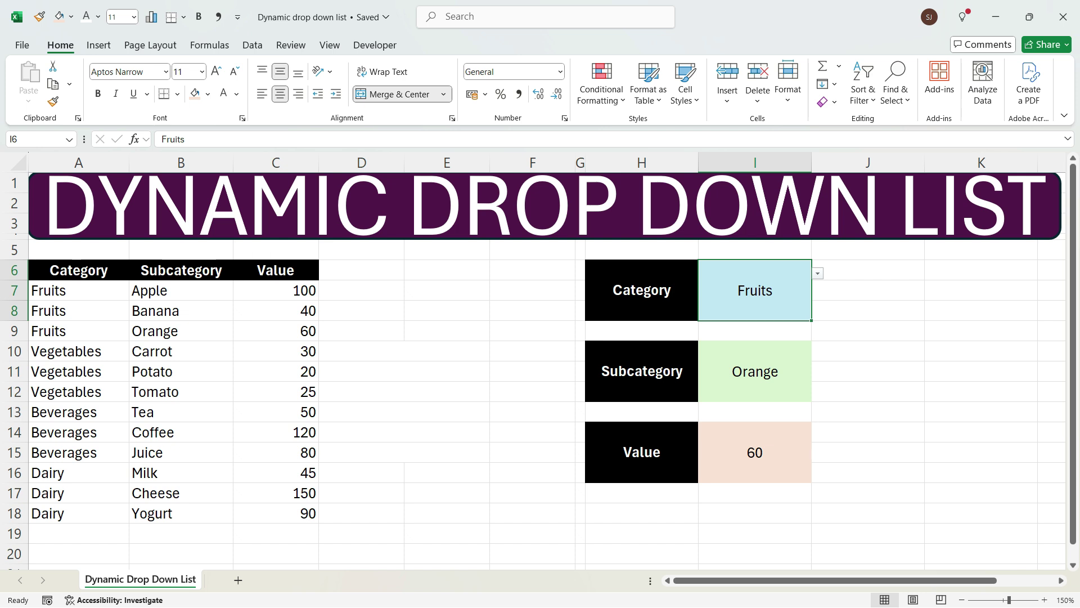
pyautogui.click(818, 273)
pyautogui.click(755, 339)
pyautogui.click(754, 371)
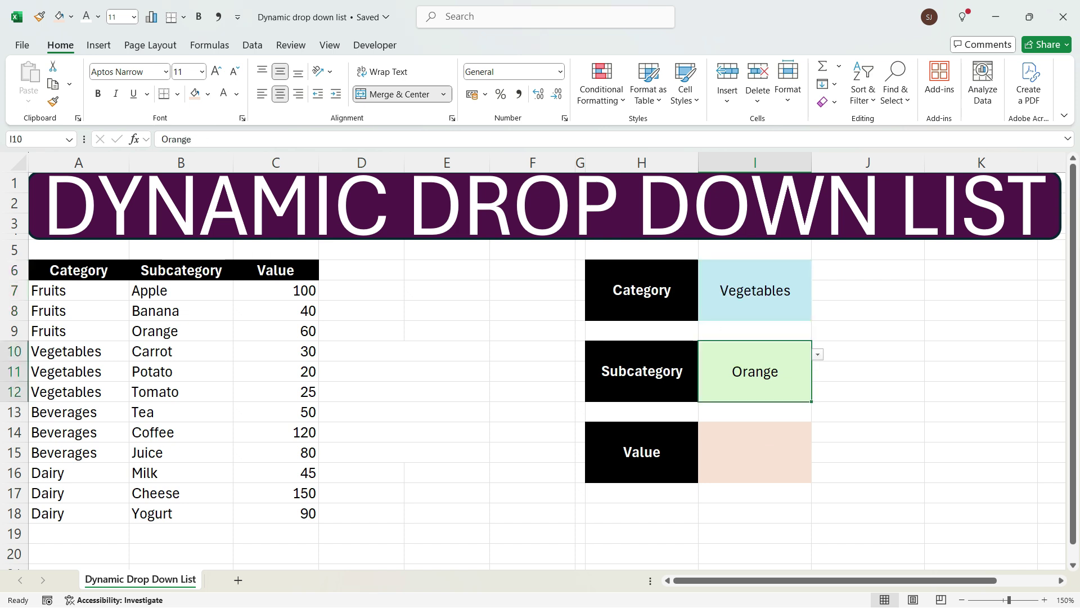
pyautogui.click(817, 354)
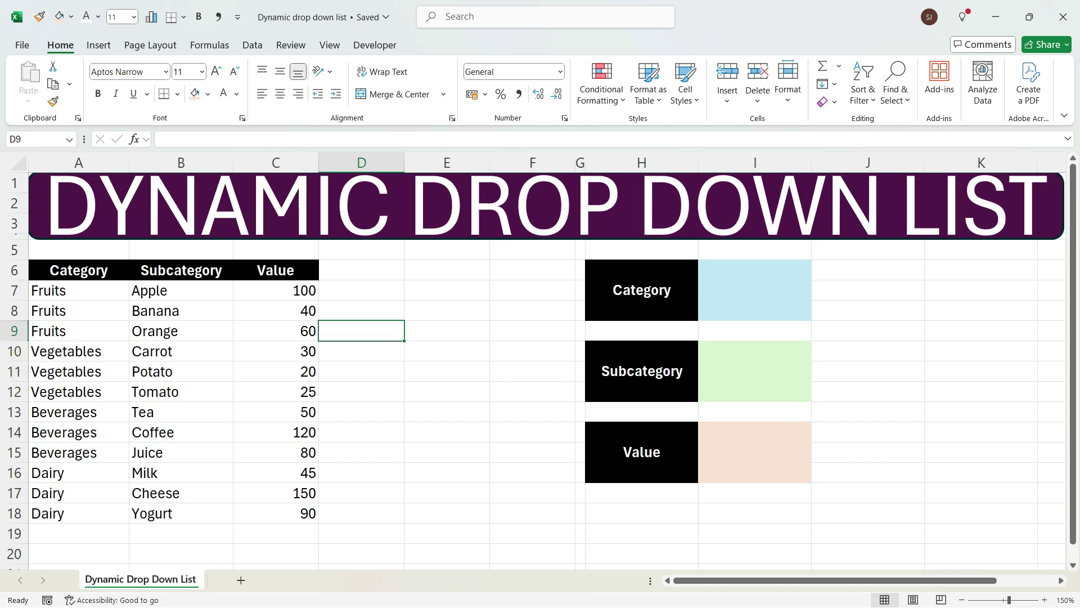
pyautogui.click(78, 270)
pyautogui.moveTo(79, 270); pyautogui.dragTo(276, 513)
# Start a data validation rule on the blue Category cell I6 that allows a List
pyautogui.click(754, 289)
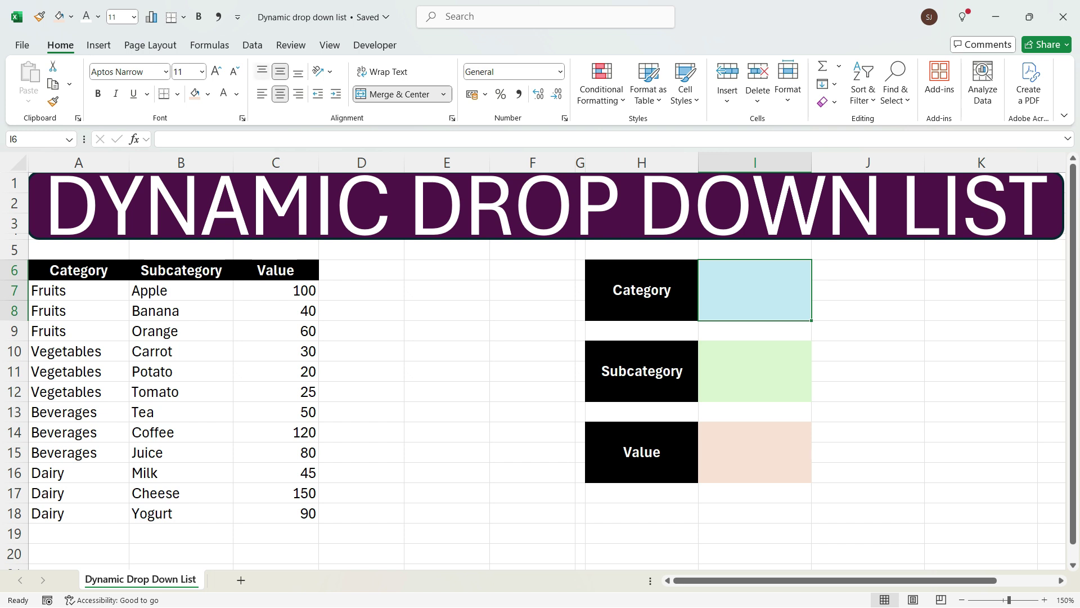
pyautogui.click(252, 45)
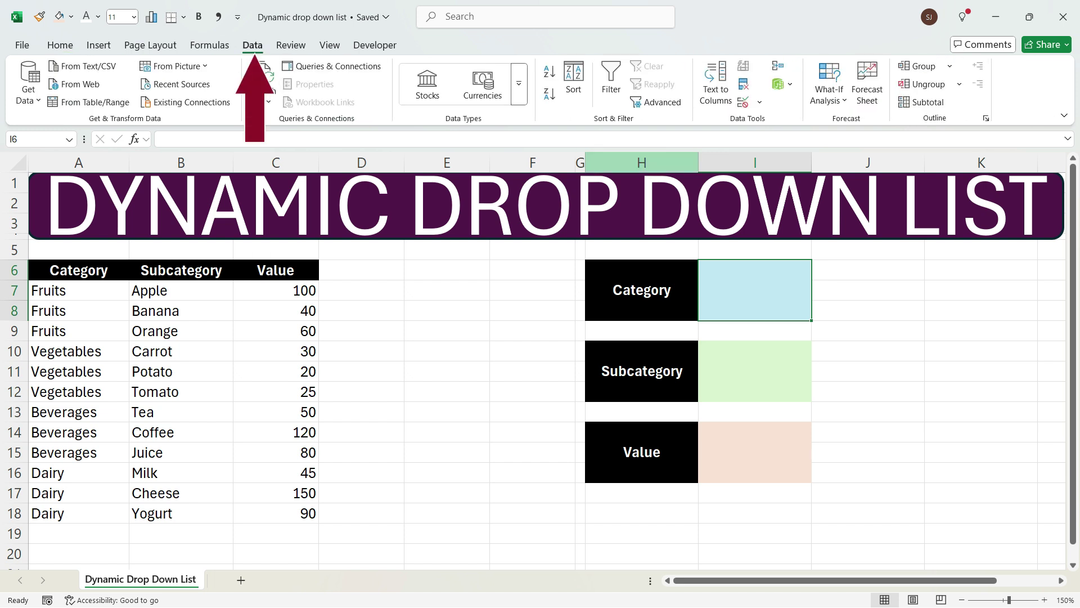
pyautogui.click(758, 102)
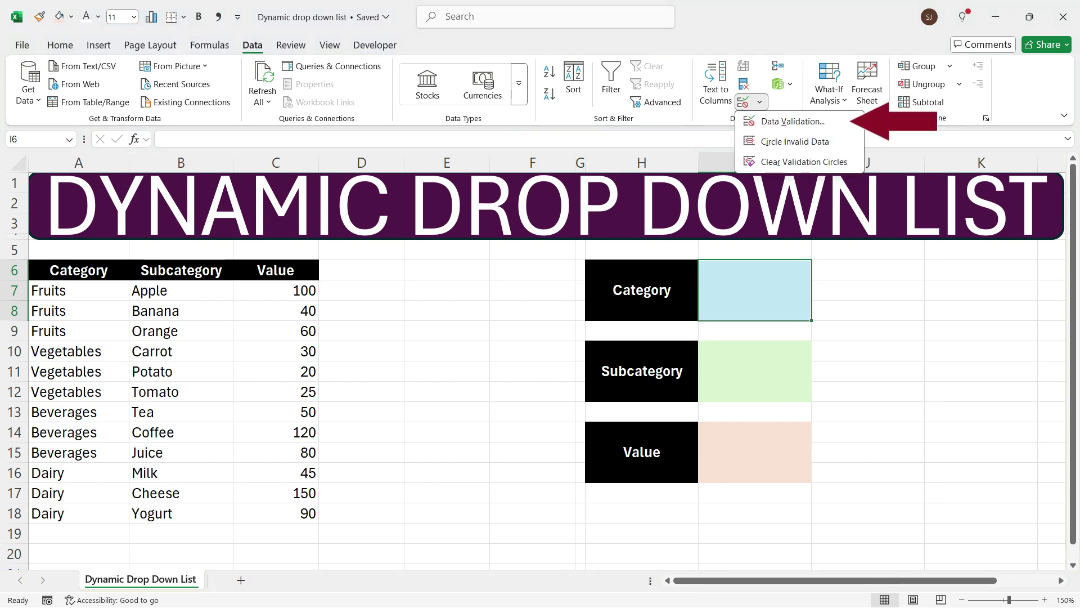
pyautogui.press('v')
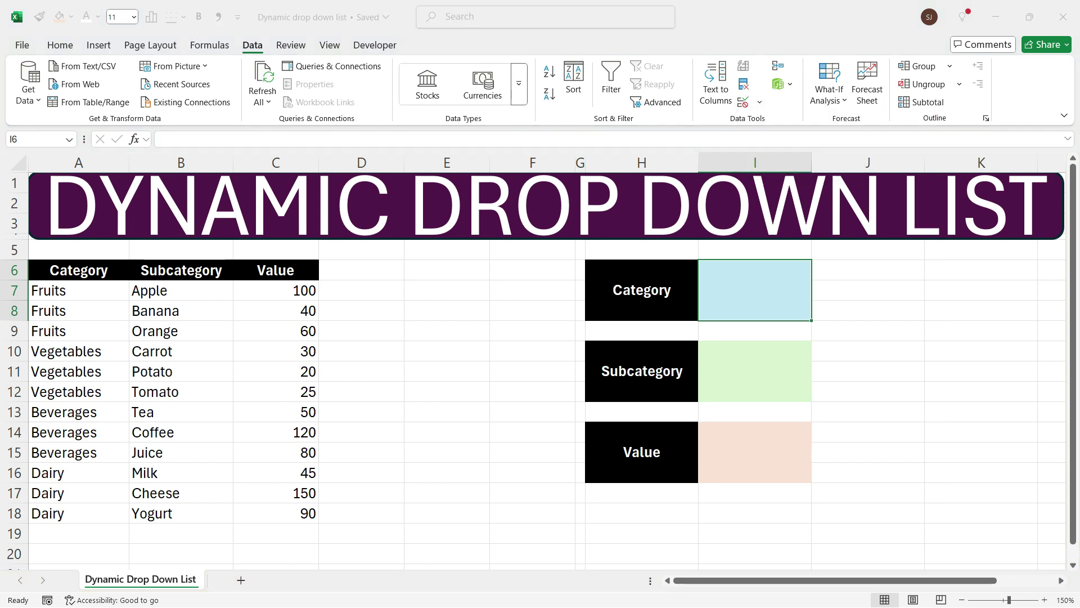
pyautogui.press('Tab')
pyautogui.hotkey('alt', 'Down')
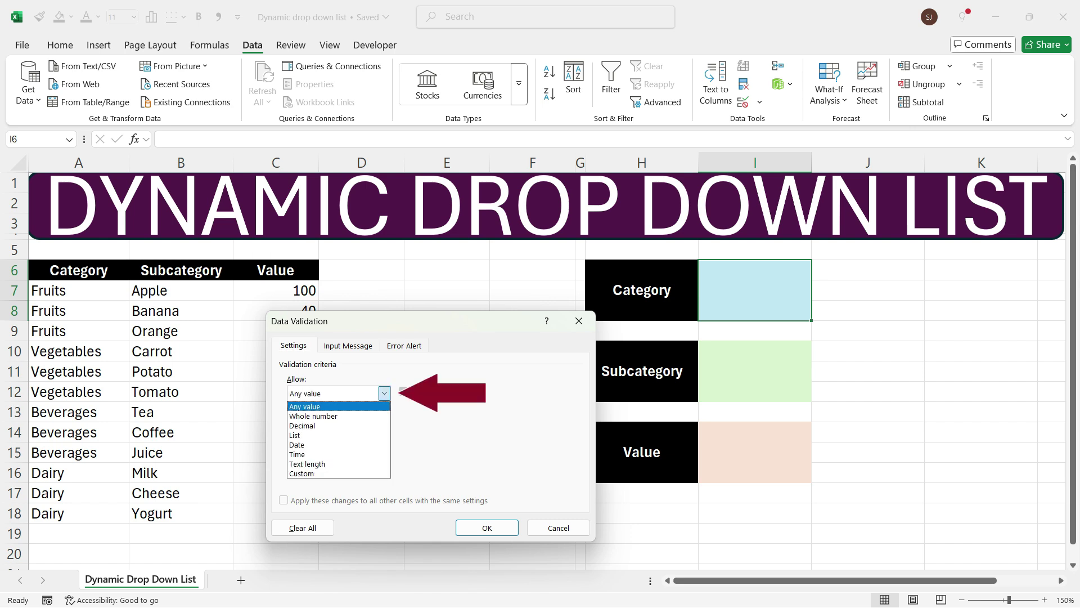
pyautogui.press('Down')
pyautogui.press('Down')
pyautogui.press('Down')
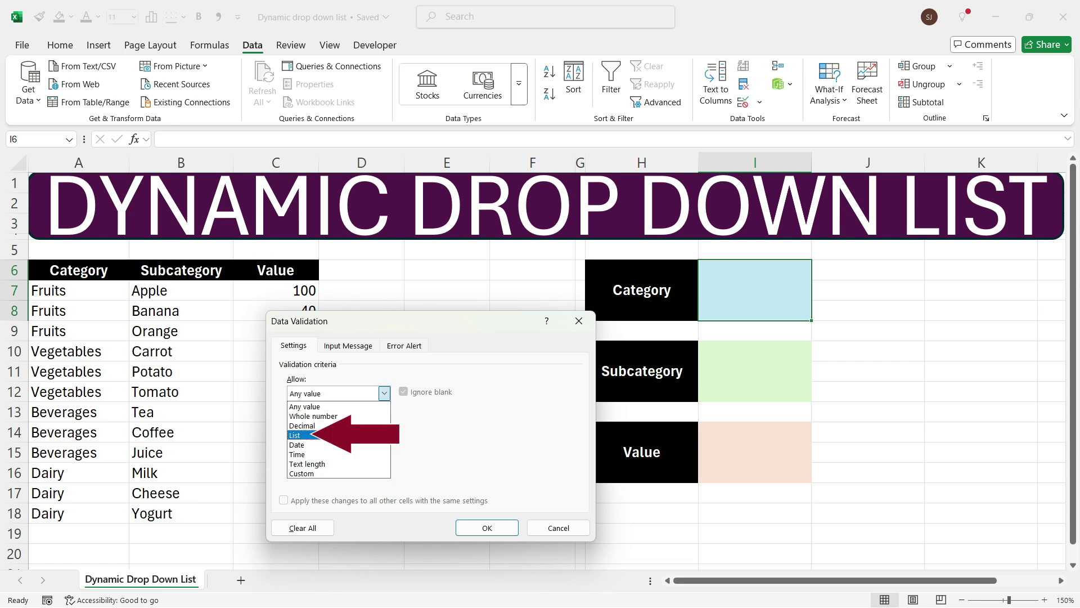
pyautogui.press('Return')
# Set the validation list source to Fruits,Vegetables,Beverages,Dairy and apply the rule to the Category cell
pyautogui.click(491, 451)
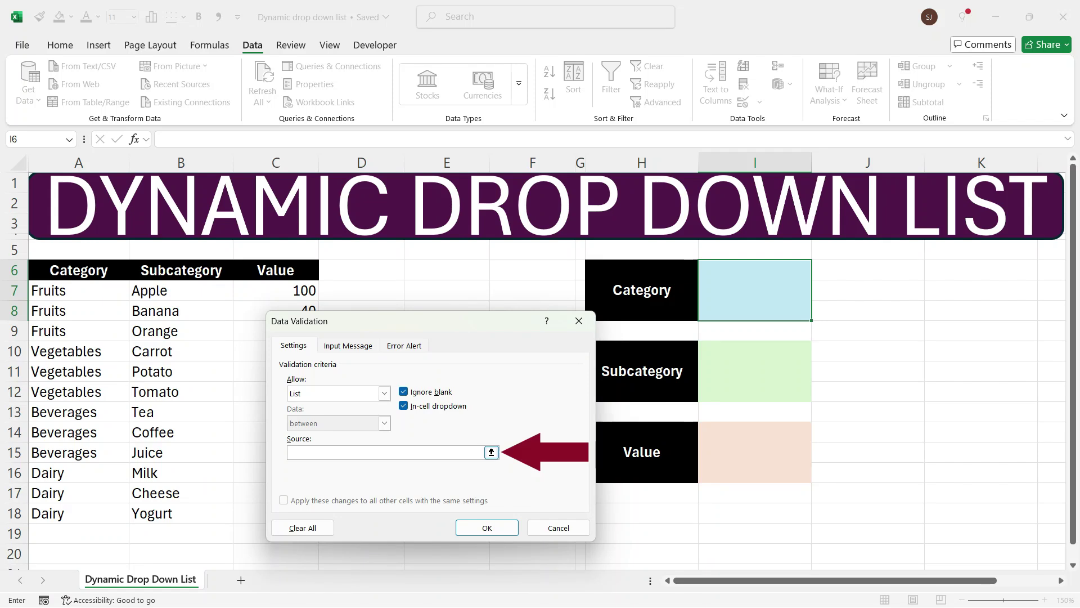
pyautogui.write('=')
pyautogui.write('ruits,')
pyautogui.write('Vegetables,')
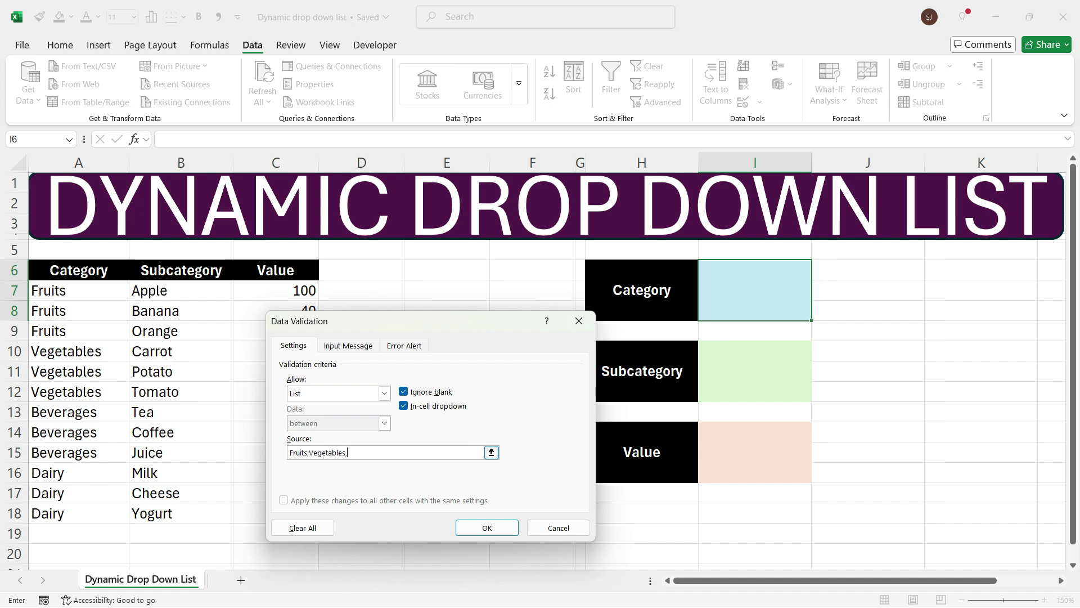
pyautogui.write('Beverages,Dairy')
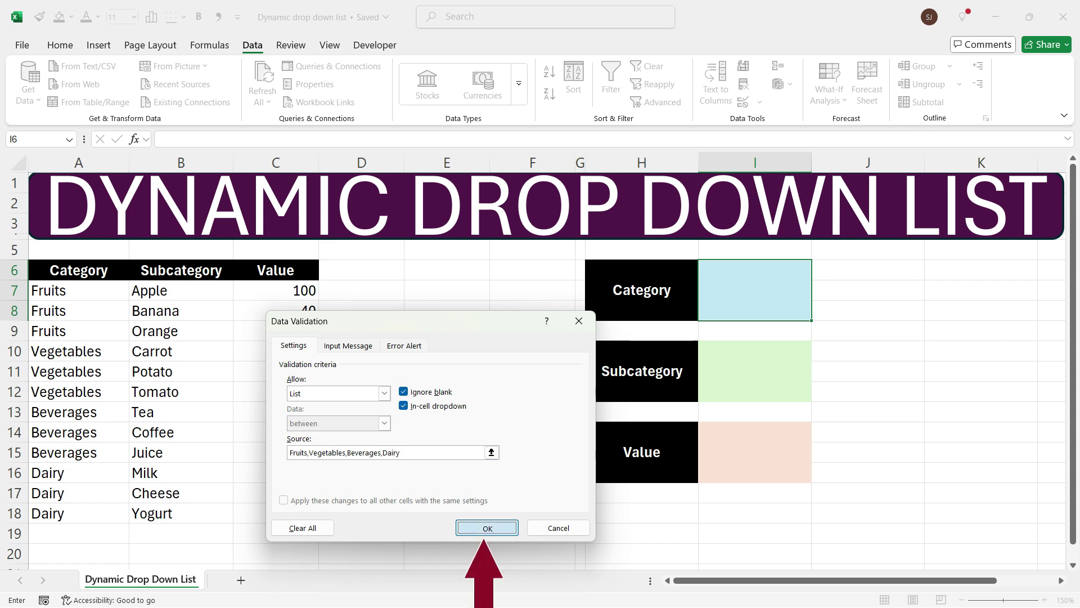
pyautogui.press('Return')
# Choose Vegetables from the drop-down list in the Category cell I6
pyautogui.hotkey('alt', 'Down')
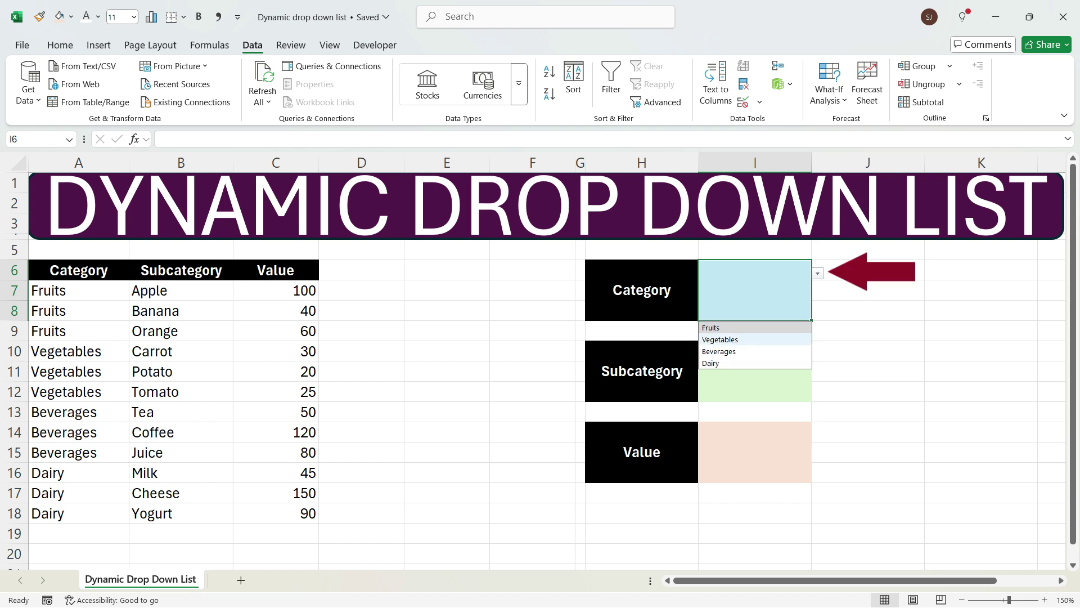
pyautogui.press('Down')
pyautogui.press('Return')
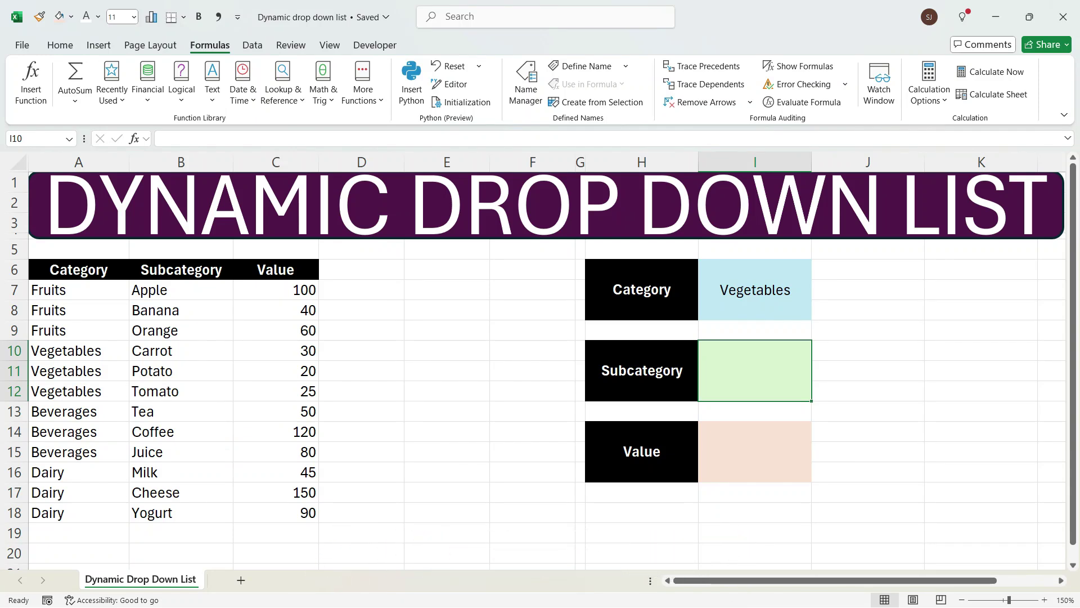
# Name the range B7:B9, holding Apple, Banana and Orange, as Fruits
pyautogui.click(78, 290)
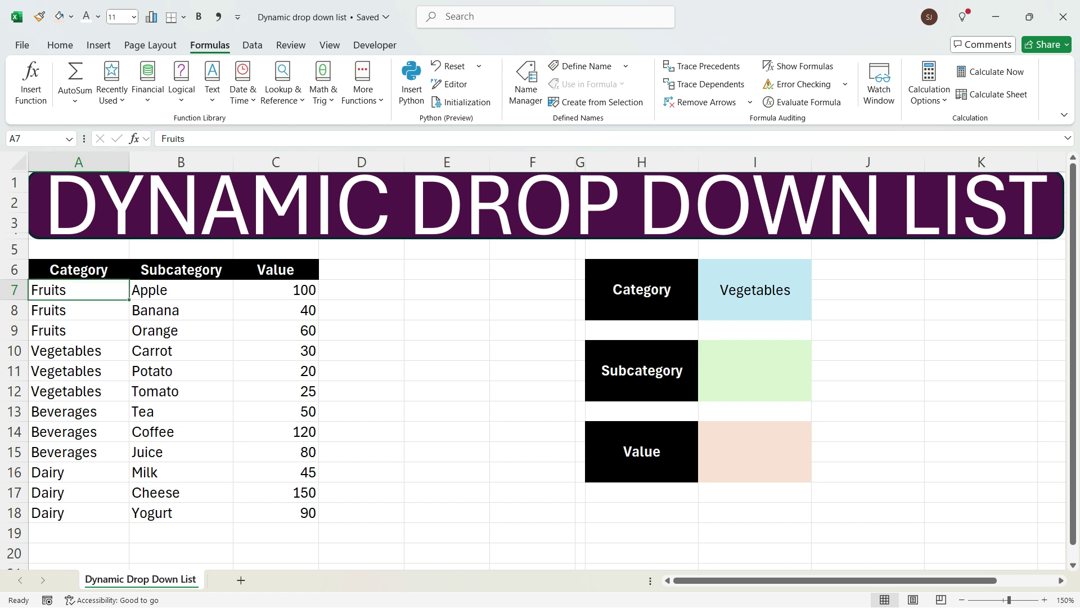
pyautogui.click(181, 289)
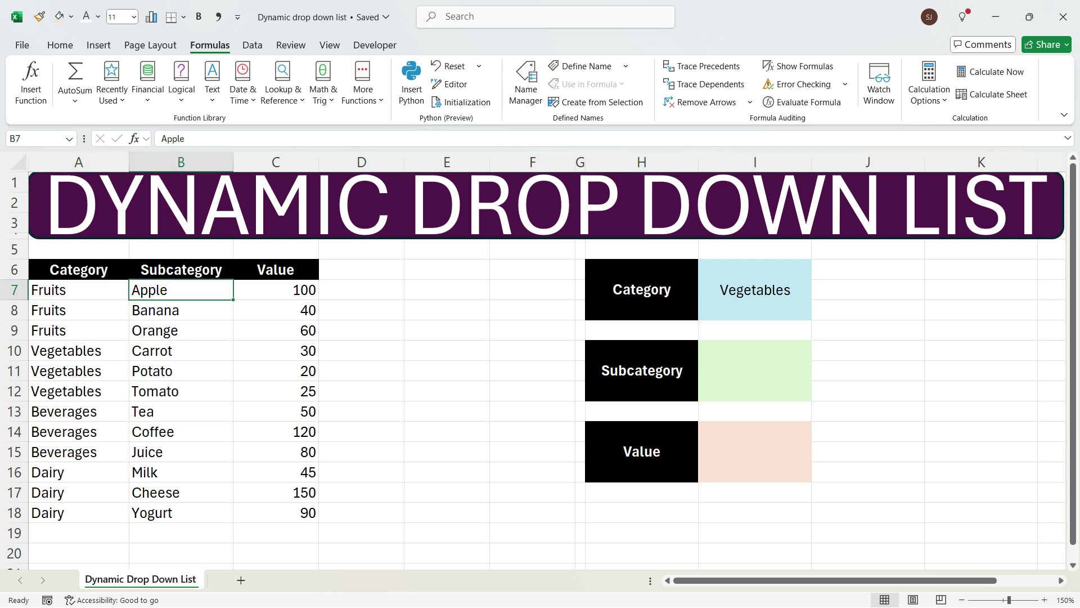
pyautogui.hotkey('shift', 'Down')
pyautogui.hotkey('shift', 'Down')
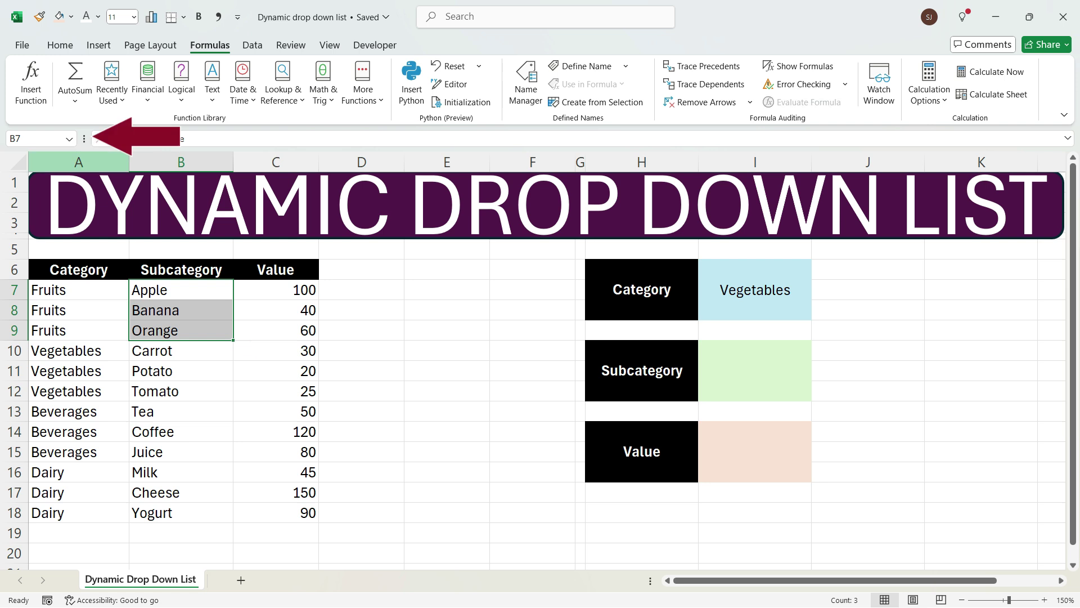
pyautogui.click(37, 139)
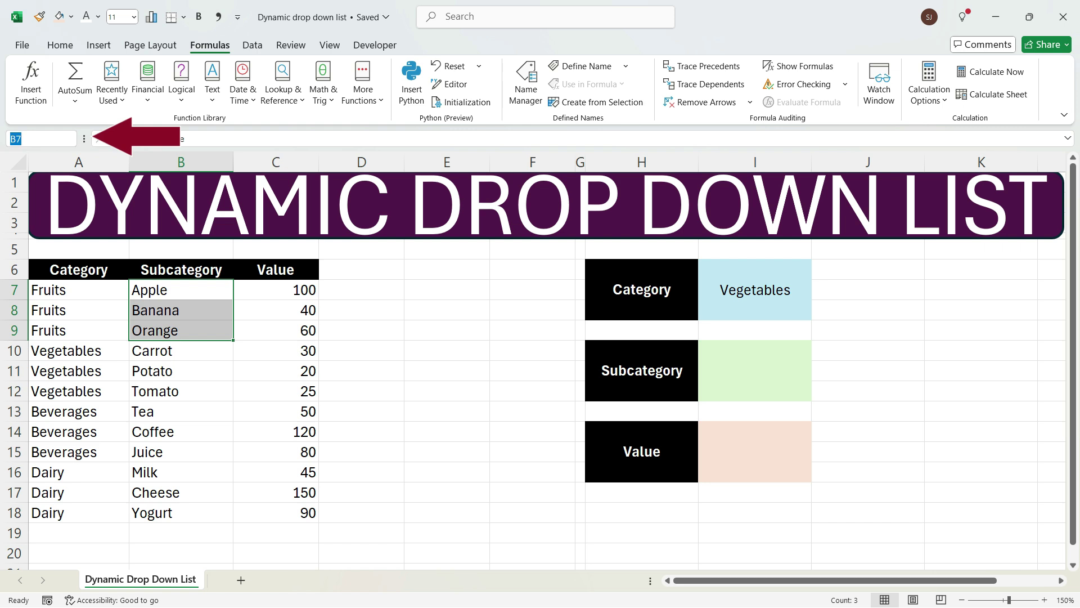
pyautogui.write('Fruits')
pyautogui.press('Return')
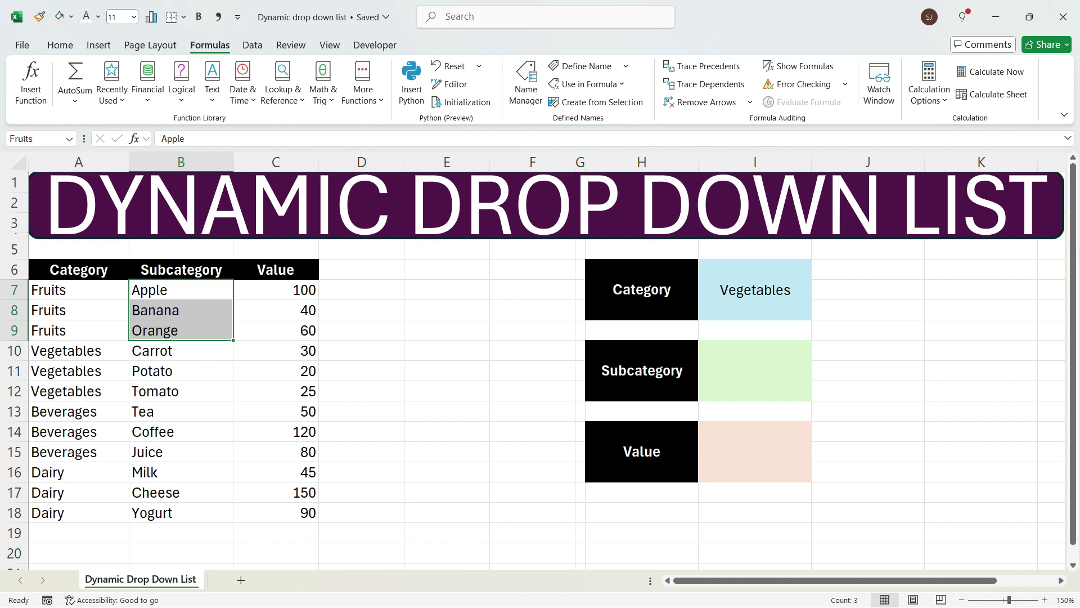
# Name the range B10:B12, holding Carrot, Potato and Tomato, as Vegetables
pyautogui.click(180, 350)
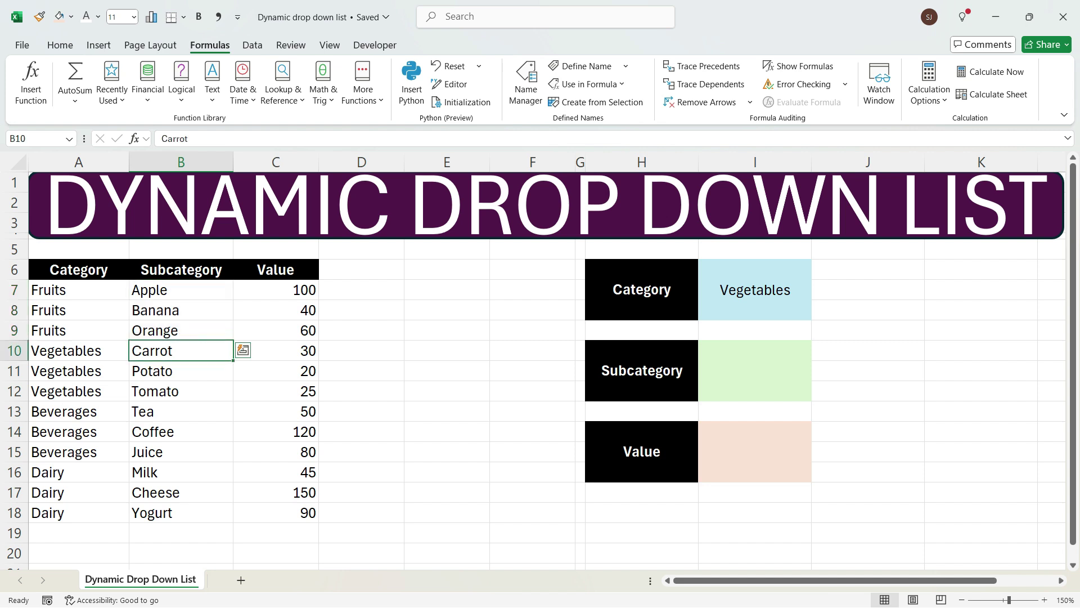
pyautogui.hotkey('shift', 'Down')
pyautogui.hotkey('shift', 'Down')
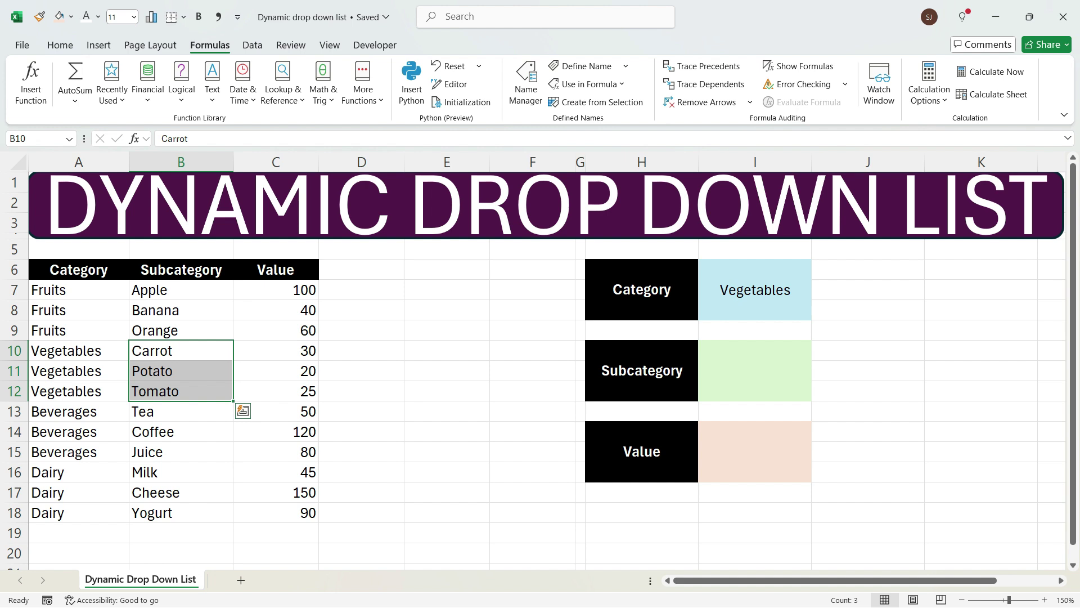
pyautogui.click(37, 139)
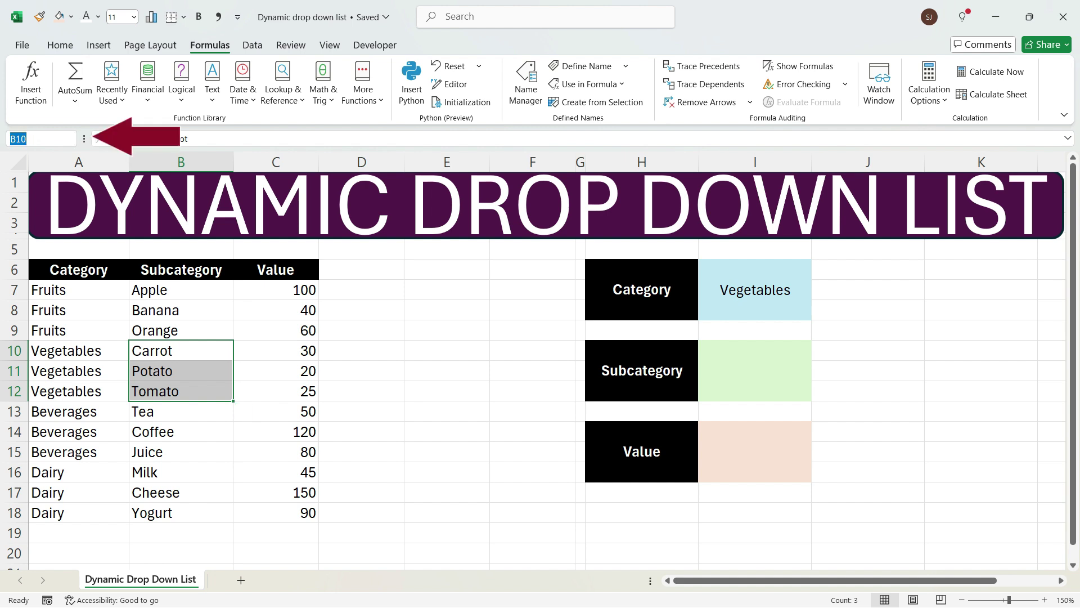
pyautogui.write('Vegetables')
pyautogui.press('Return')
# Name the range B13:B15, holding Tea, Coffee and Juice, as Beverages
pyautogui.moveTo(181, 411); pyautogui.dragTo(168, 451)
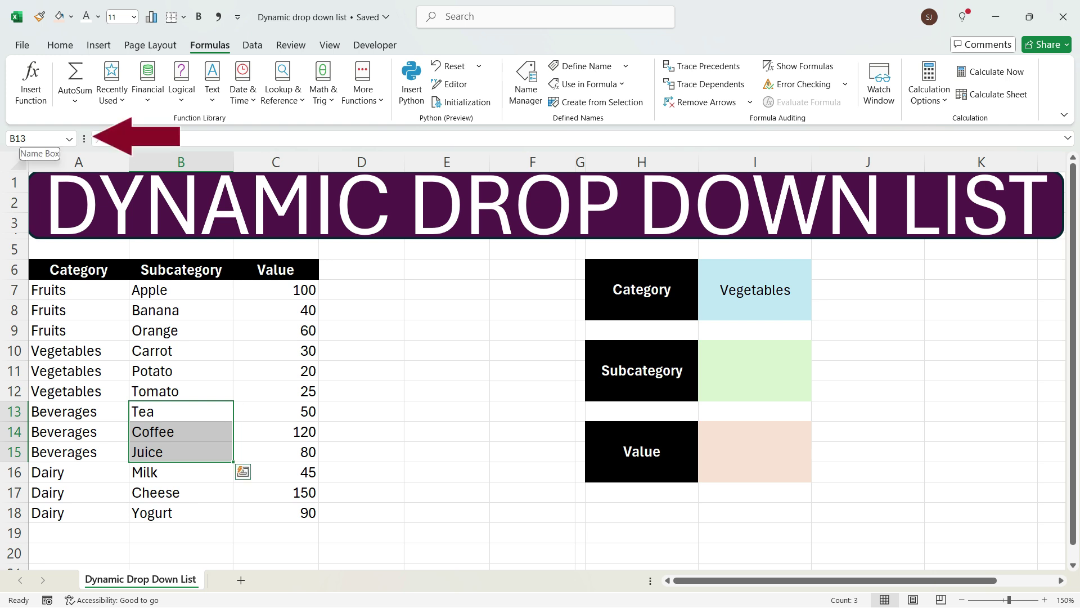
pyautogui.click(34, 138)
pyautogui.write('Be')
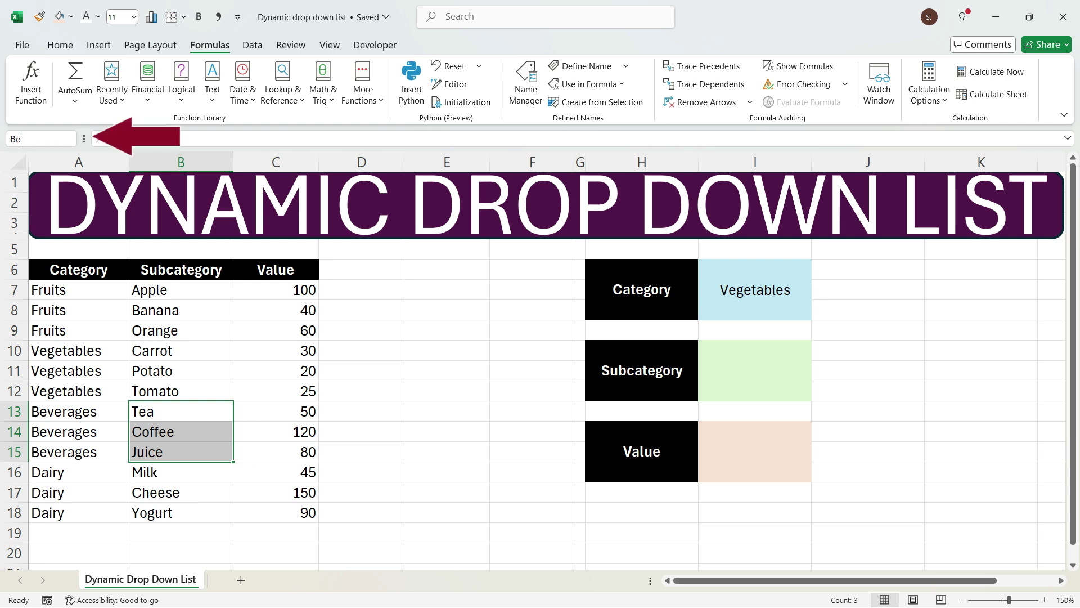
pyautogui.write('verages')
pyautogui.press('Return')
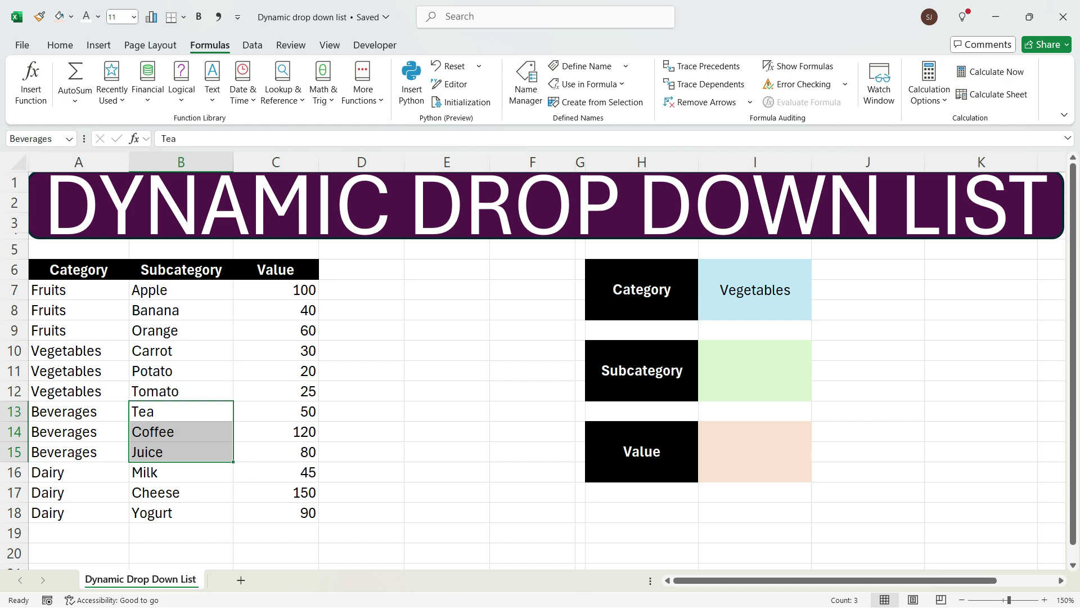
# Name the range B16:B18, holding Milk, Cheese and Yogurt, as Dairy
pyautogui.moveTo(181, 472); pyautogui.dragTo(181, 513)
pyautogui.click(37, 138)
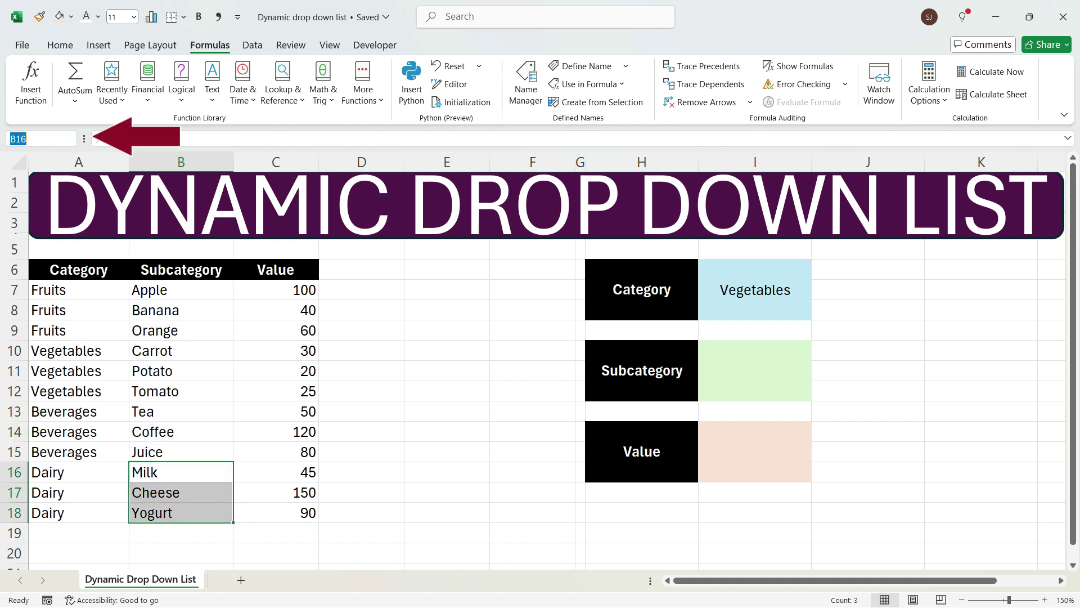
pyautogui.write('Dairy')
pyautogui.press('Return')
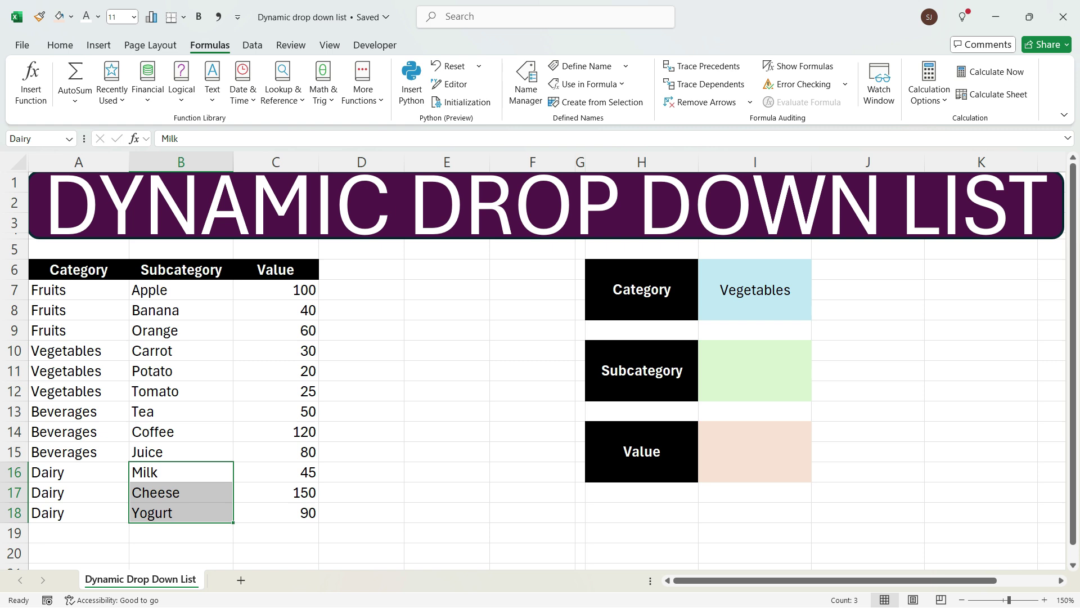
# Start a data validation rule on the green Subcategory cell I10 that allows a List
pyautogui.click(532, 350)
pyautogui.click(755, 370)
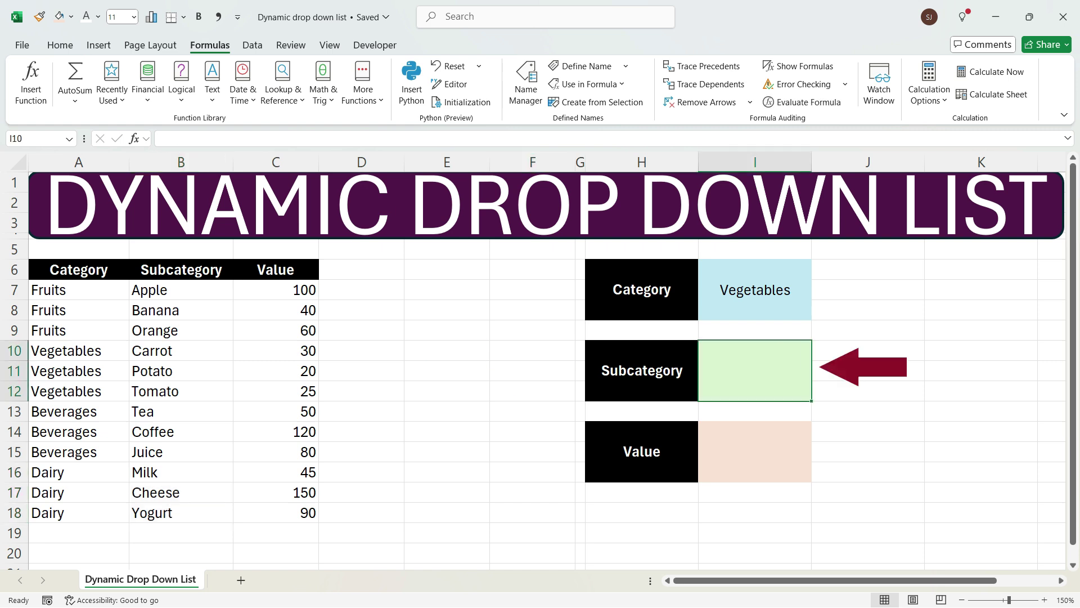
pyautogui.click(252, 45)
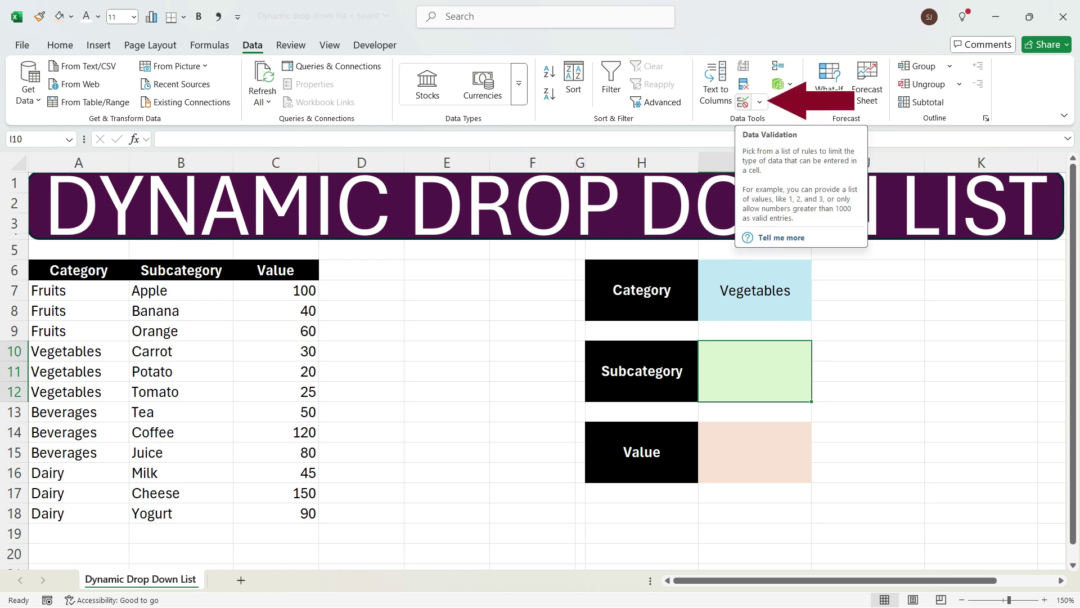
pyautogui.click(743, 102)
pyautogui.click(384, 394)
pyautogui.click(315, 436)
# Set the Subcategory list source to =indirect($I$6), referring to the Category cell, and apply the rule
pyautogui.click(384, 452)
pyautogui.write('=indire')
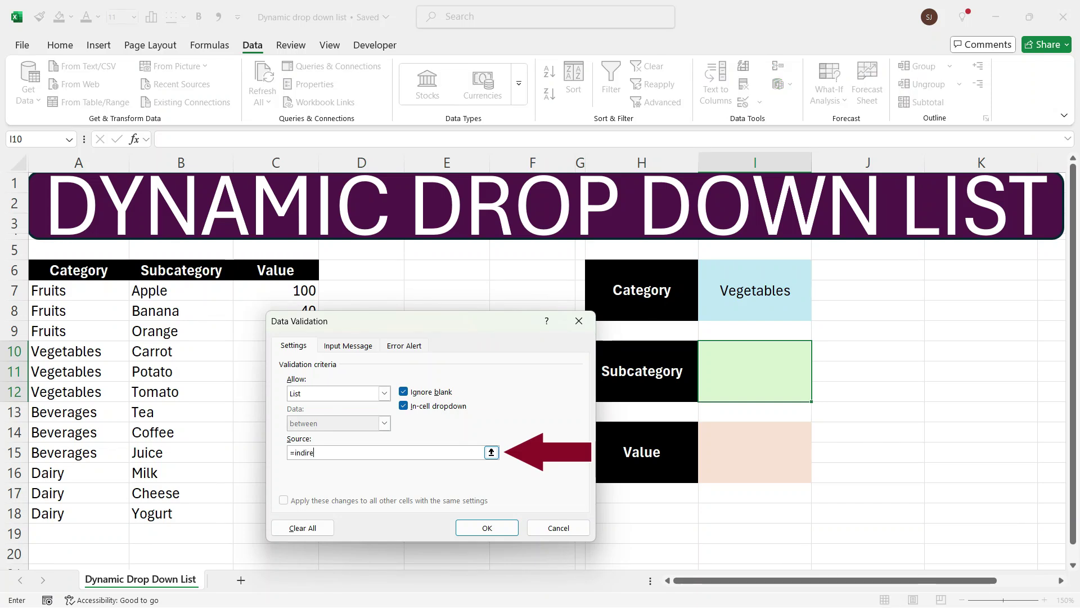
pyautogui.write('ct(')
pyautogui.click(754, 290)
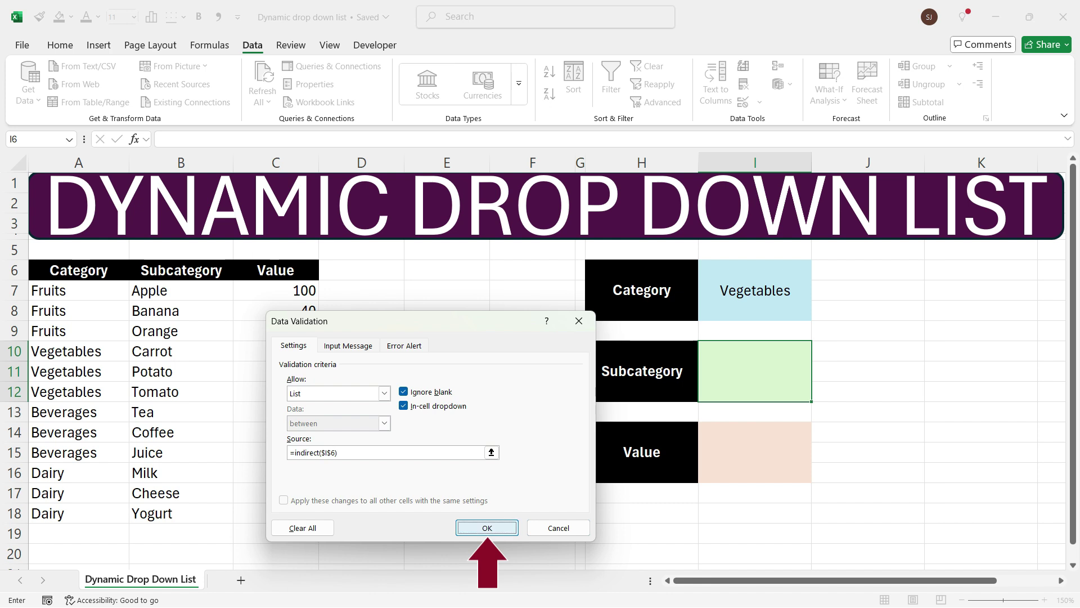
pyautogui.click(486, 528)
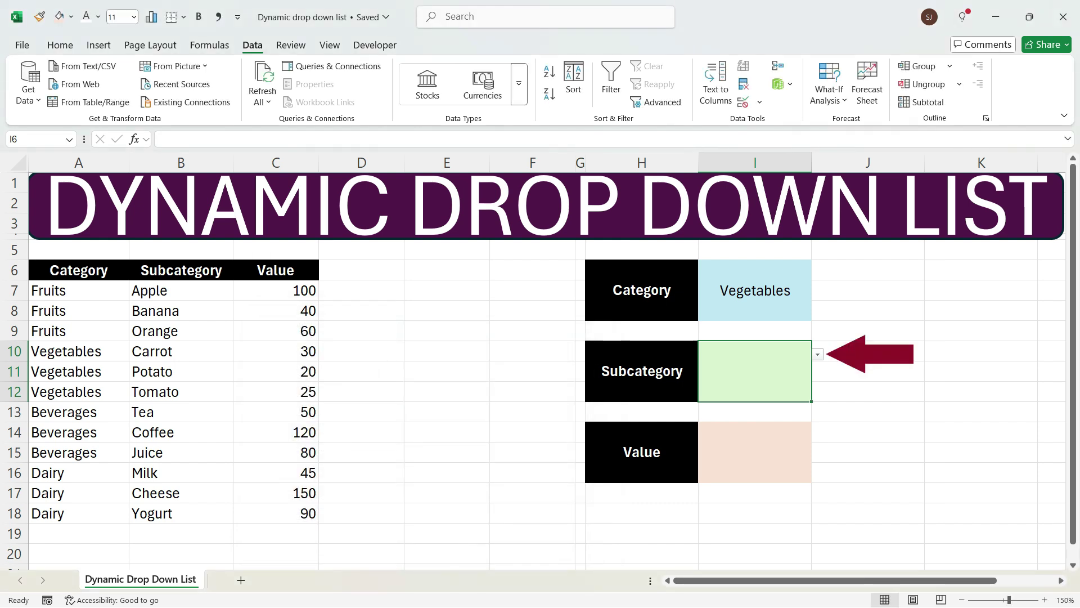
# Choose Potato from the drop-down list in the Subcategory cell I10
pyautogui.click(817, 354)
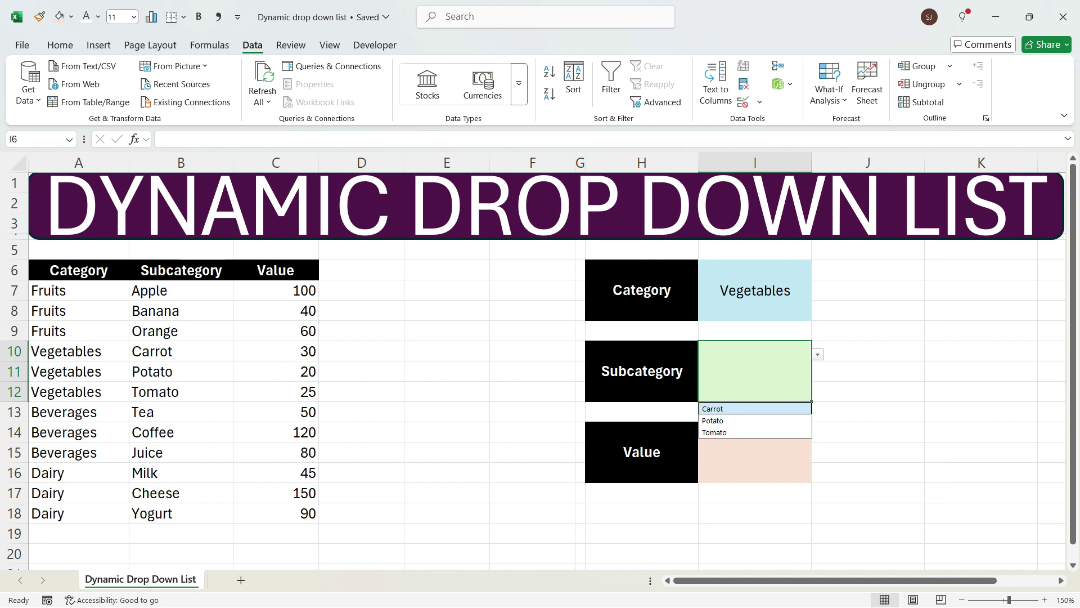
pyautogui.click(754, 420)
pyautogui.press('Return')
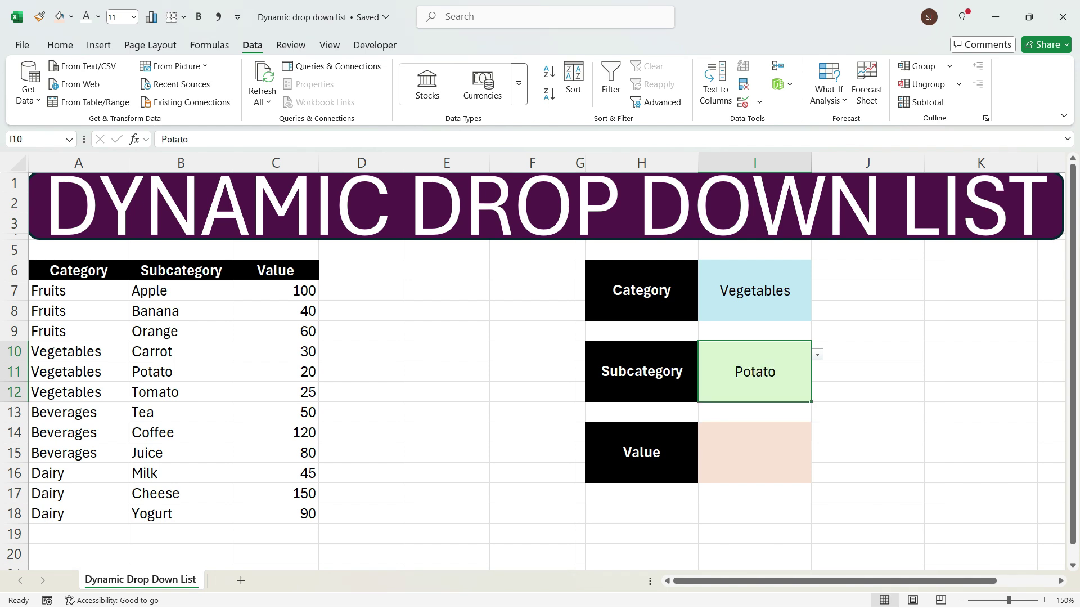
# Choose Dairy from the drop-down list in the Category cell I6
pyautogui.click(754, 290)
pyautogui.hotkey('alt', 'Down')
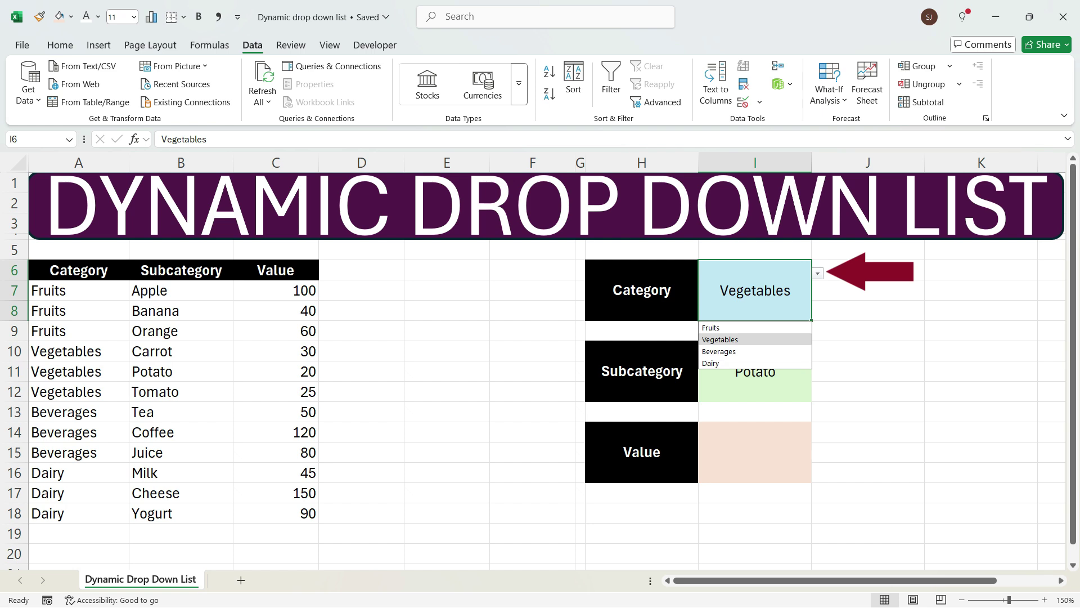
pyautogui.press('Down')
pyautogui.press('Down')
pyautogui.press('Return')
# Choose Yogurt from the dependent drop-down list in the Subcategory cell I10
pyautogui.click(754, 370)
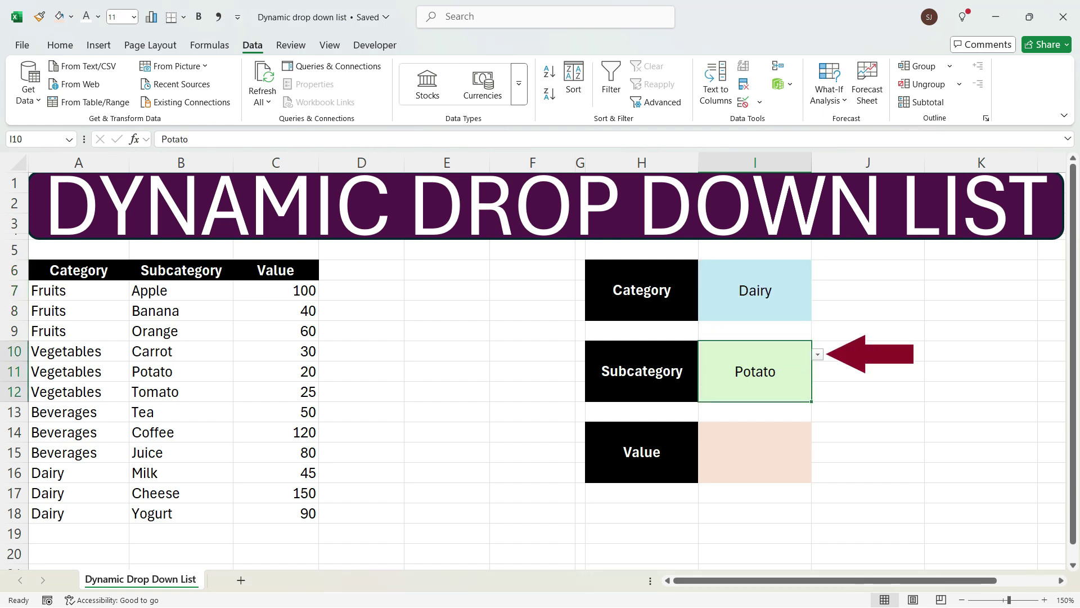
pyautogui.hotkey('alt', 'Down')
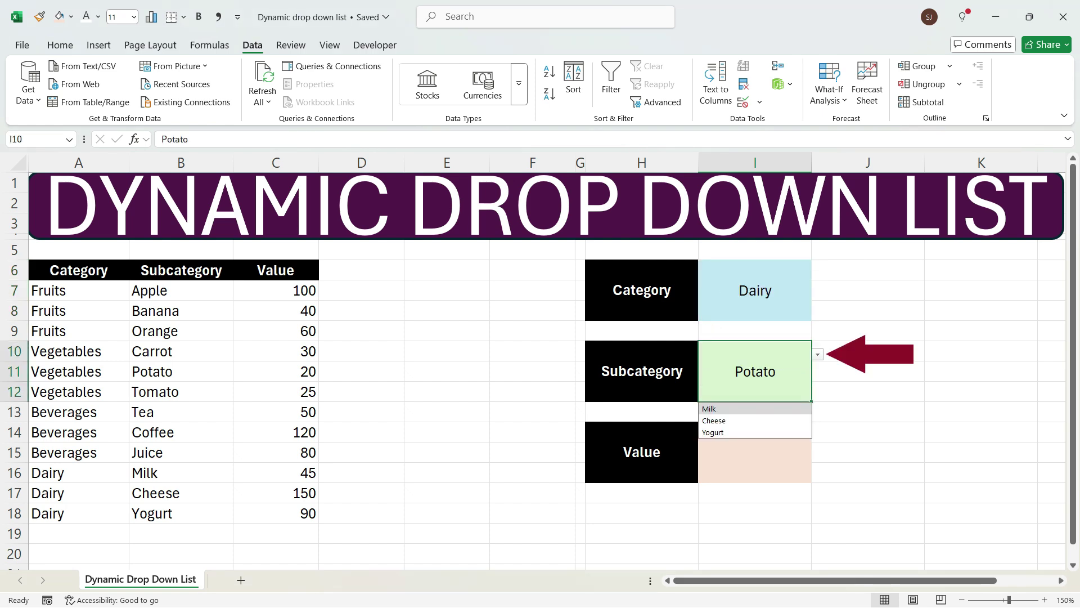
pyautogui.press('Down')
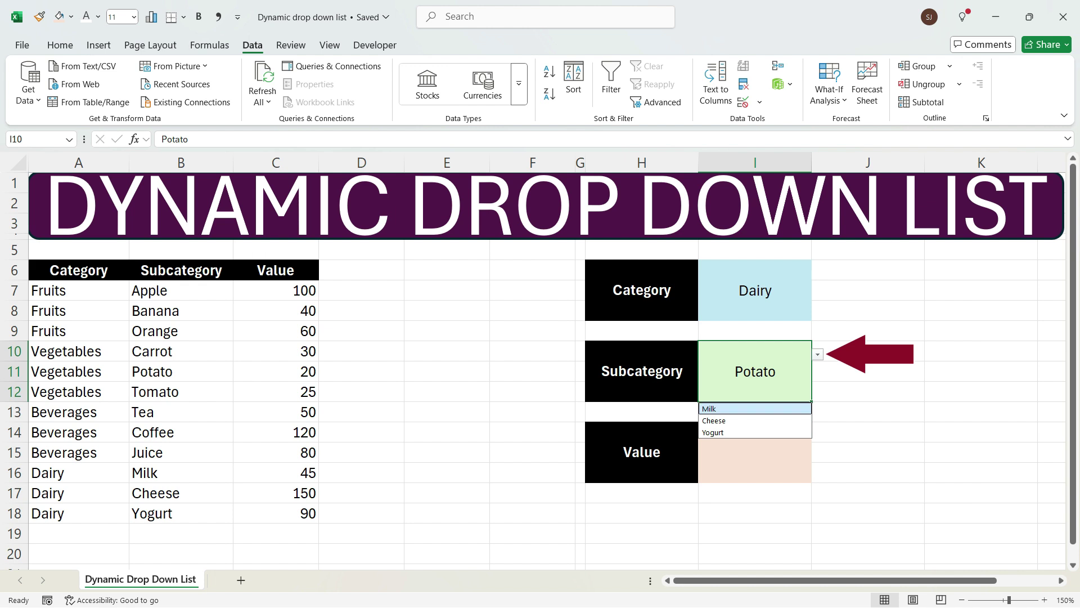
pyautogui.press('Down')
pyautogui.press('Down')
pyautogui.press('Return')
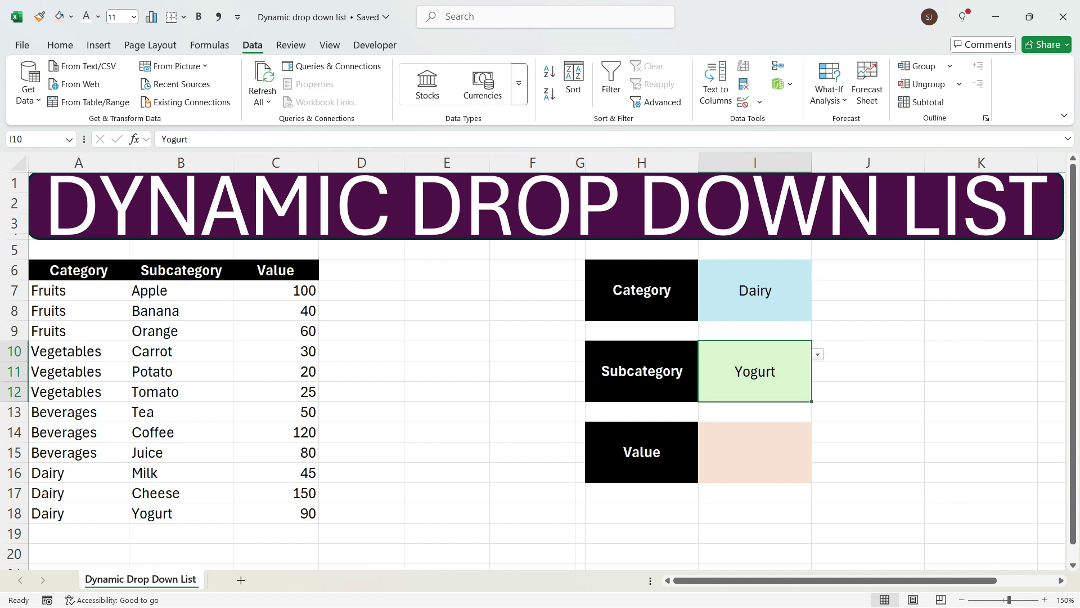
# Change the Category cell I6 to Beverages using its drop-down list
pyautogui.click(755, 289)
pyautogui.hotkey('alt', 'Down')
pyautogui.press('Down')
pyautogui.press('Down')
pyautogui.press('Down')
pyautogui.press('Return')
# Choose Coffee from the drop-down list in the Subcategory cell I10
pyautogui.click(755, 370)
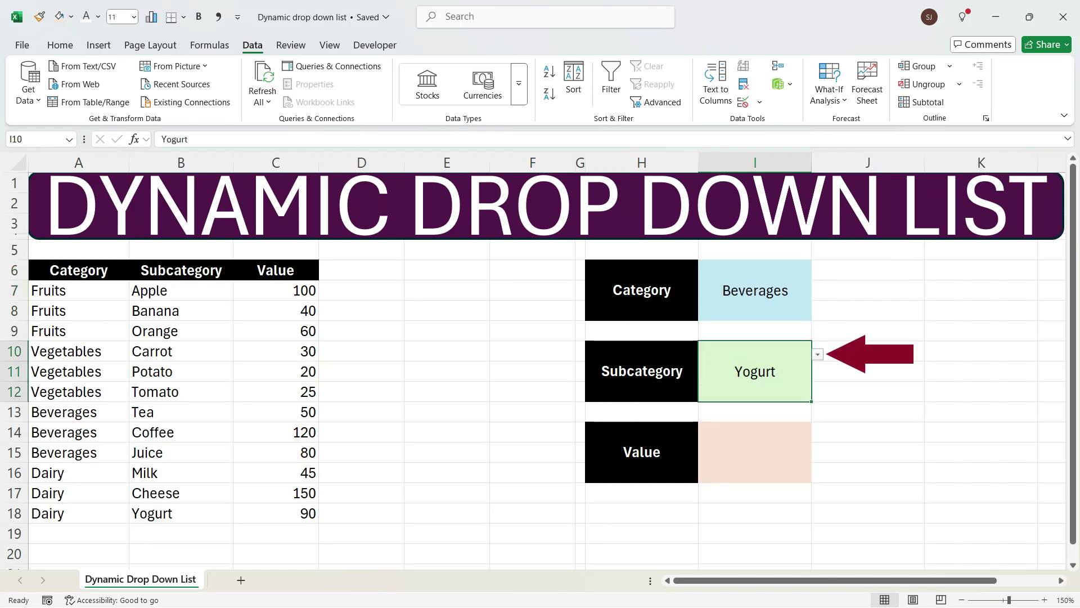
pyautogui.hotkey('alt', 'Down')
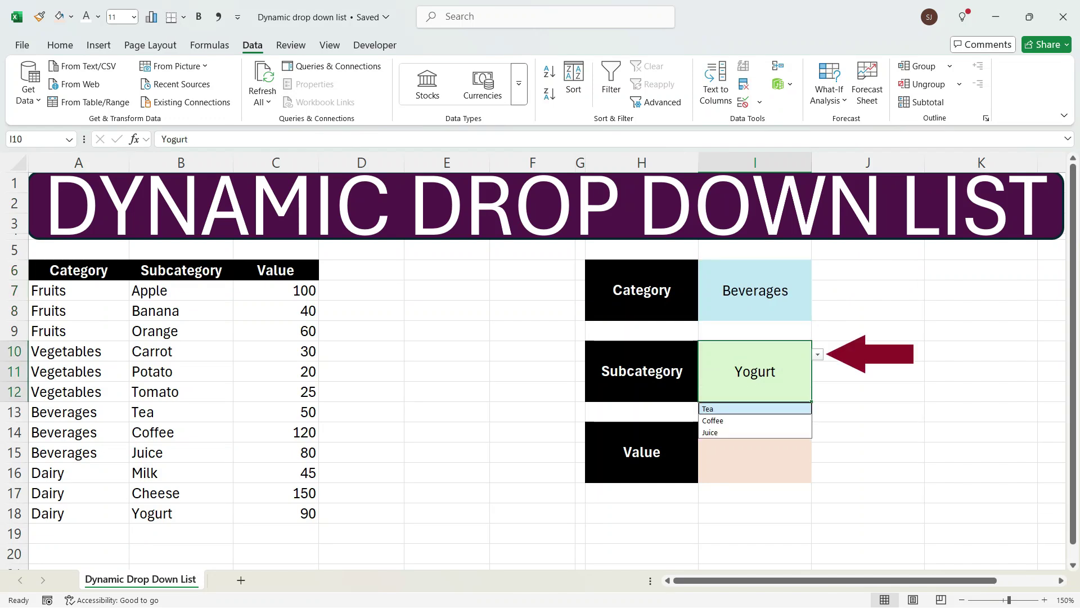
pyautogui.press('Down')
pyautogui.press('Return')
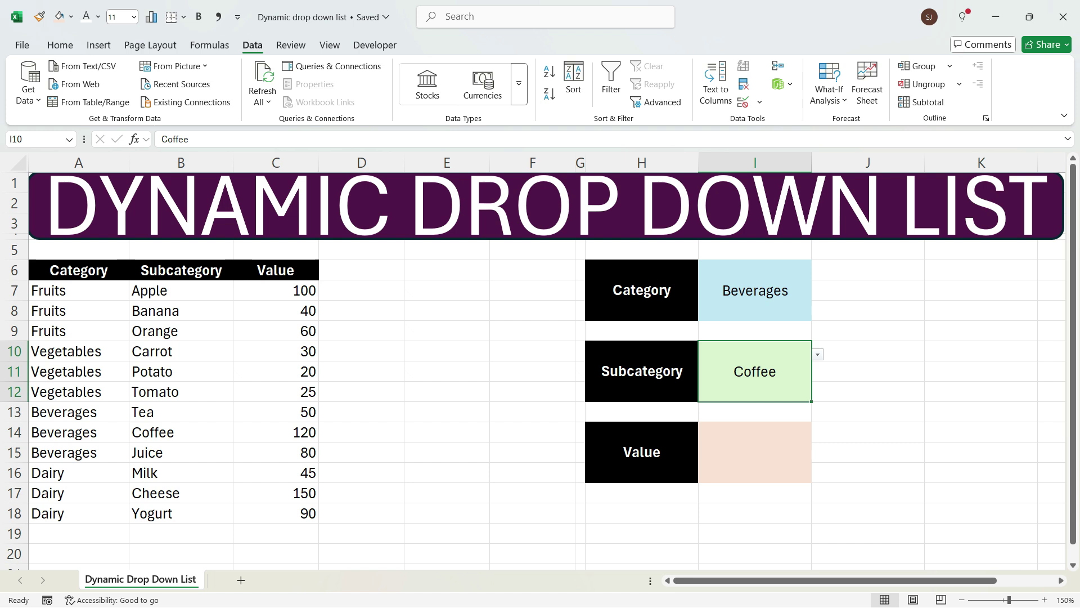
# Join category and subcategory with =A7&B7 in helper cell D7 and fill the formula down to D18
pyautogui.click(754, 452)
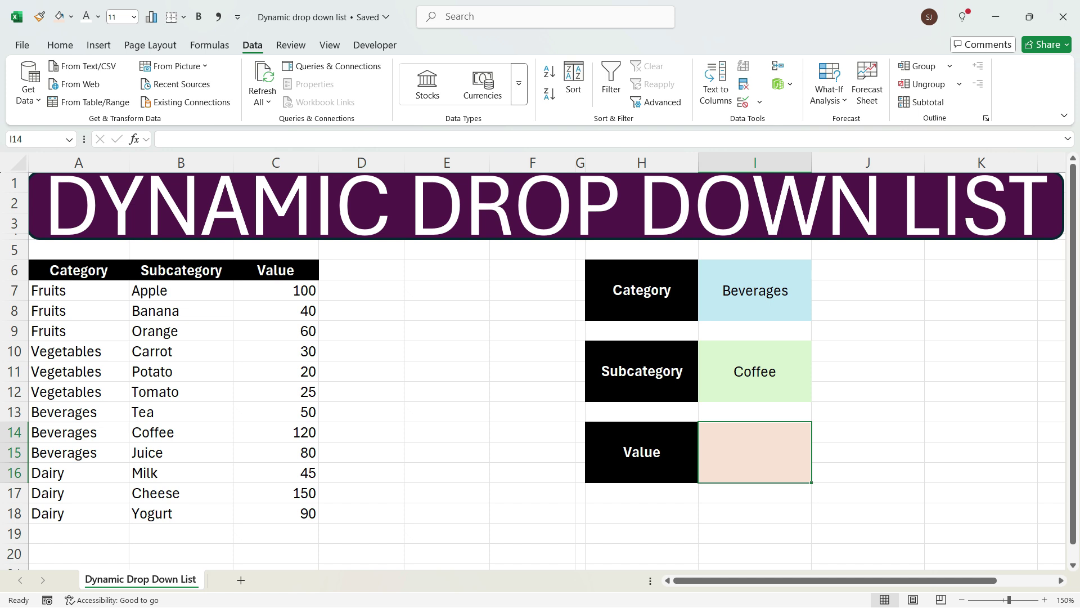
pyautogui.click(361, 290)
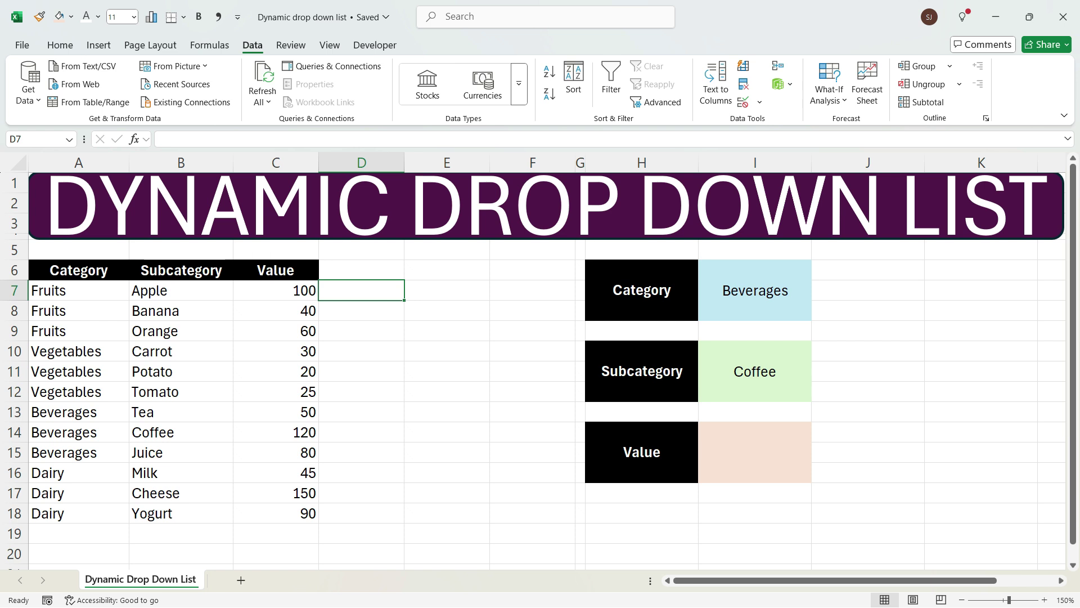
pyautogui.write('=')
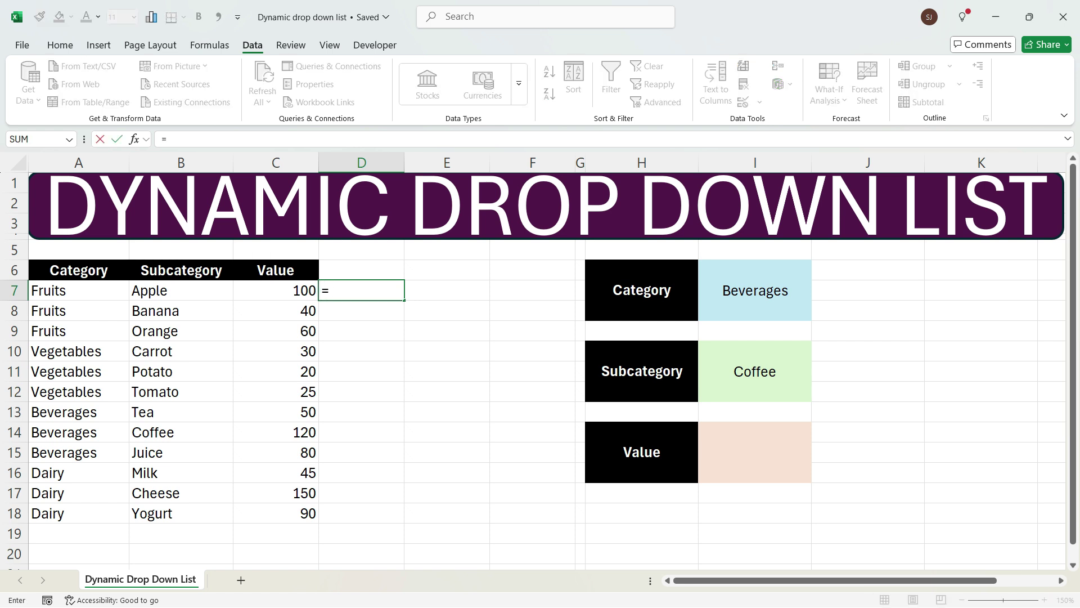
pyautogui.click(78, 291)
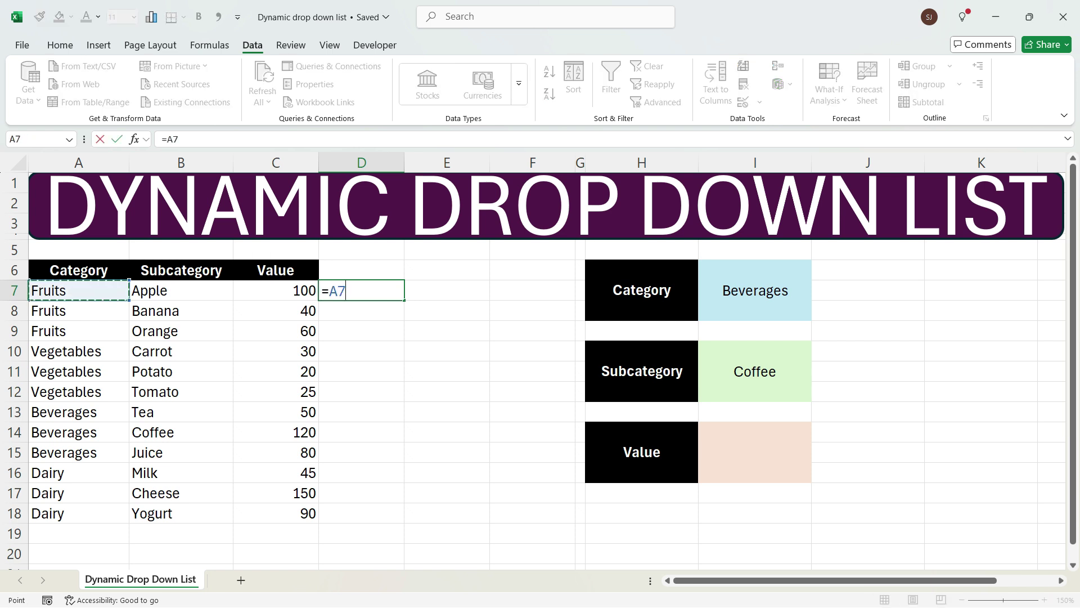
pyautogui.write('&')
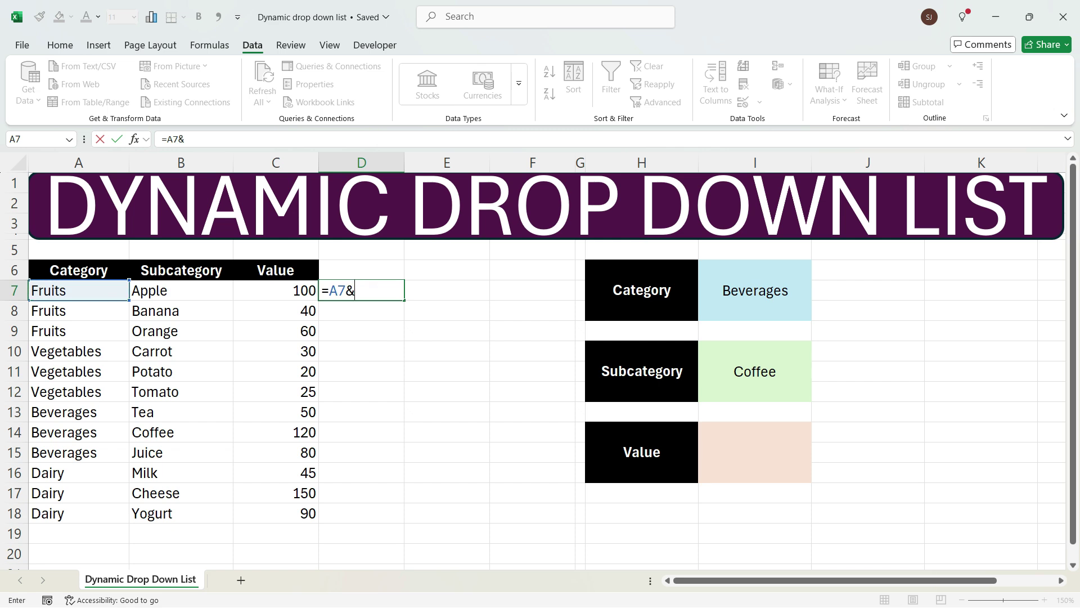
pyautogui.click(180, 290)
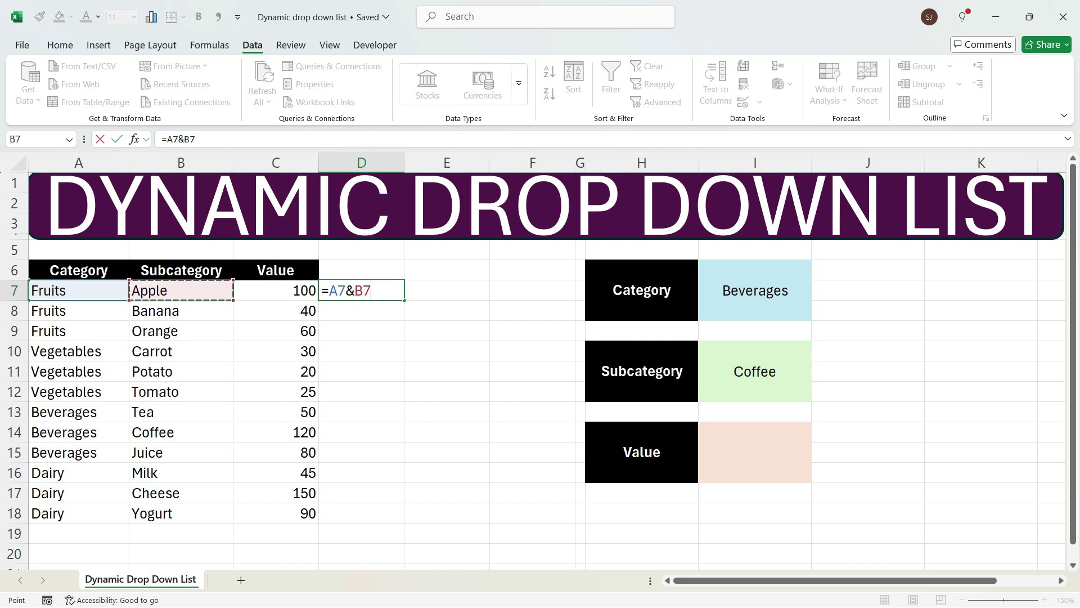
pyautogui.press('Return')
pyautogui.click(361, 291)
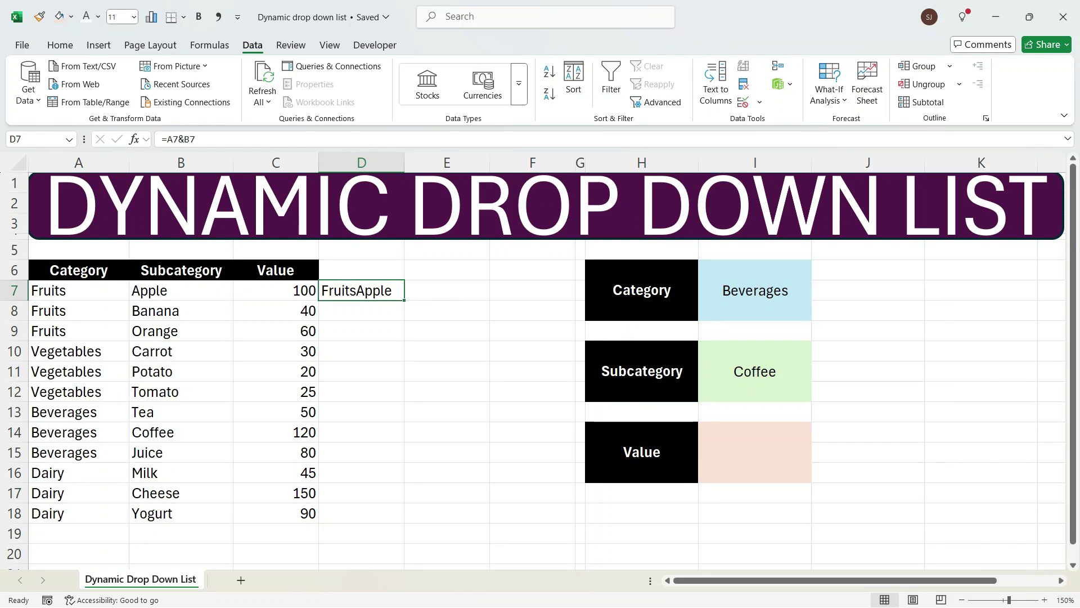
pyautogui.moveTo(404, 300); pyautogui.dragTo(404, 522)
# Start an XLOOKUP formula in the Value cell I14 with I6&I10 as the lookup value
pyautogui.click(755, 452)
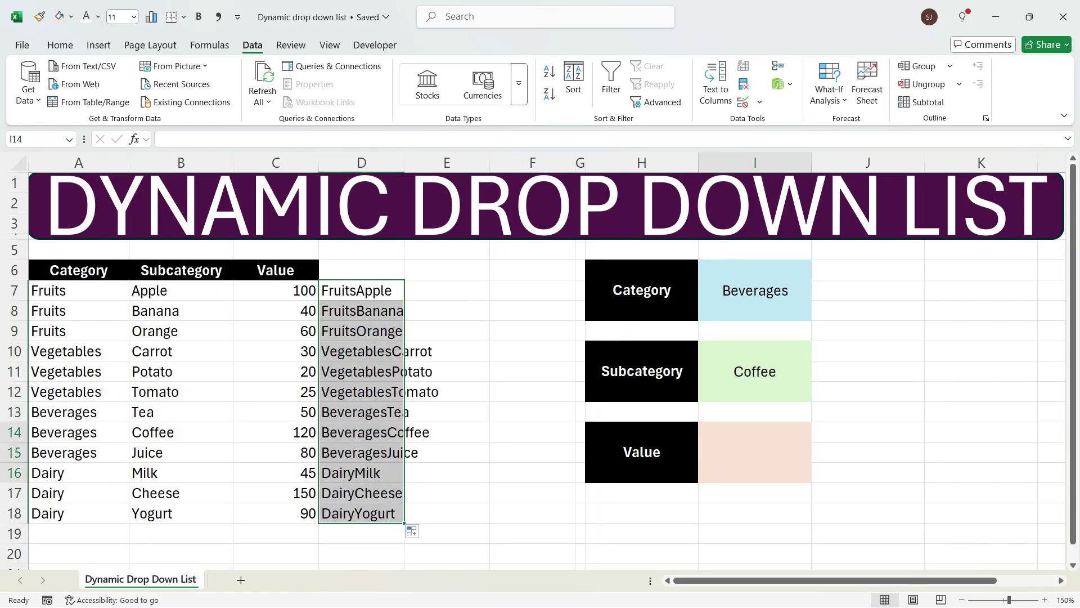
pyautogui.write('=xl')
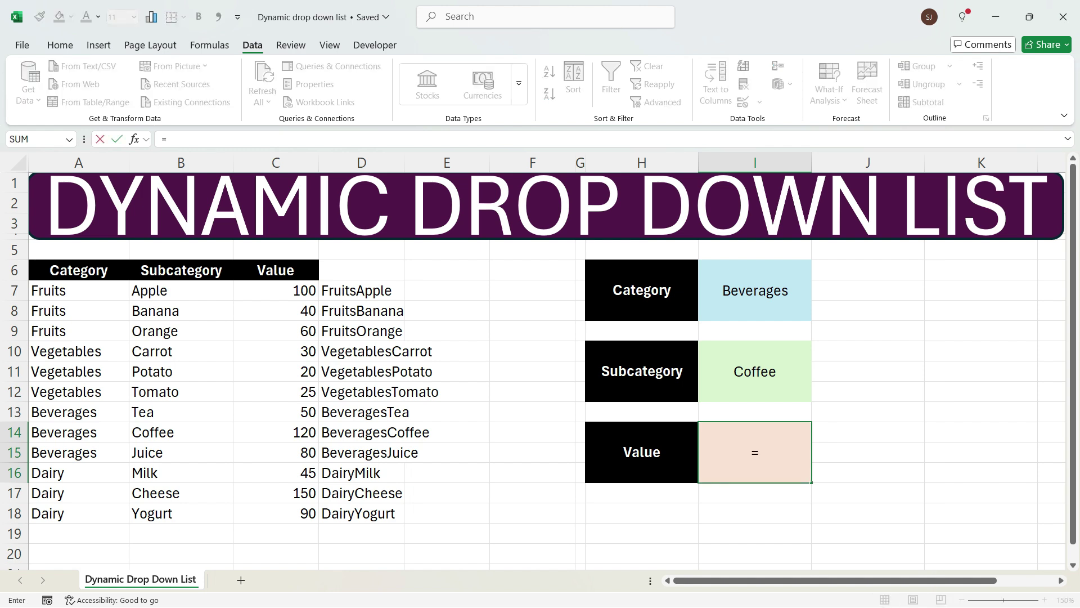
pyautogui.press('Tab')
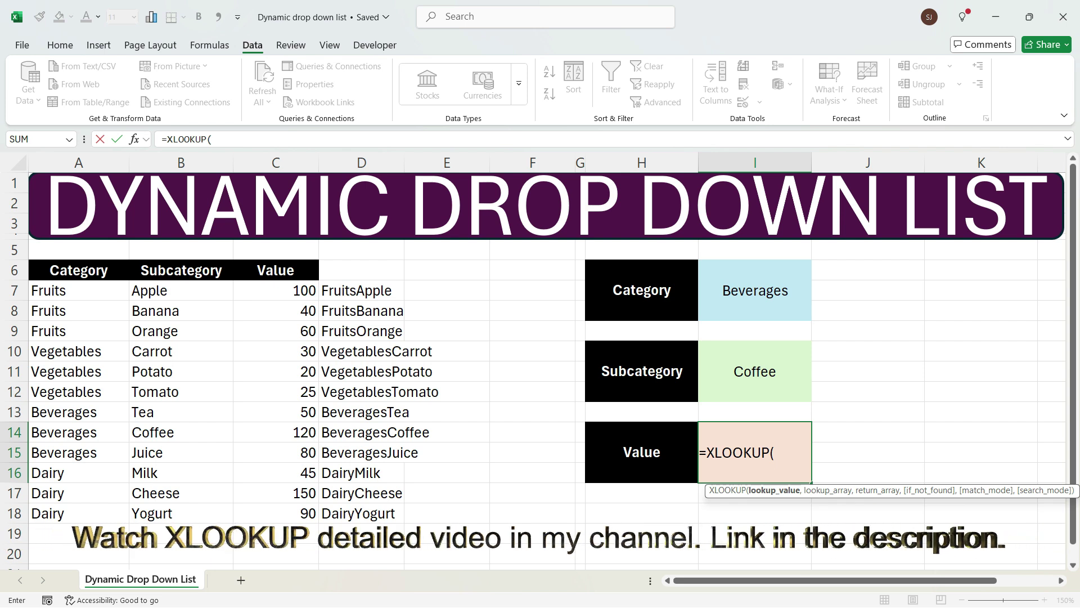
pyautogui.click(754, 290)
pyautogui.write('&')
pyautogui.click(754, 370)
pyautogui.write(',')
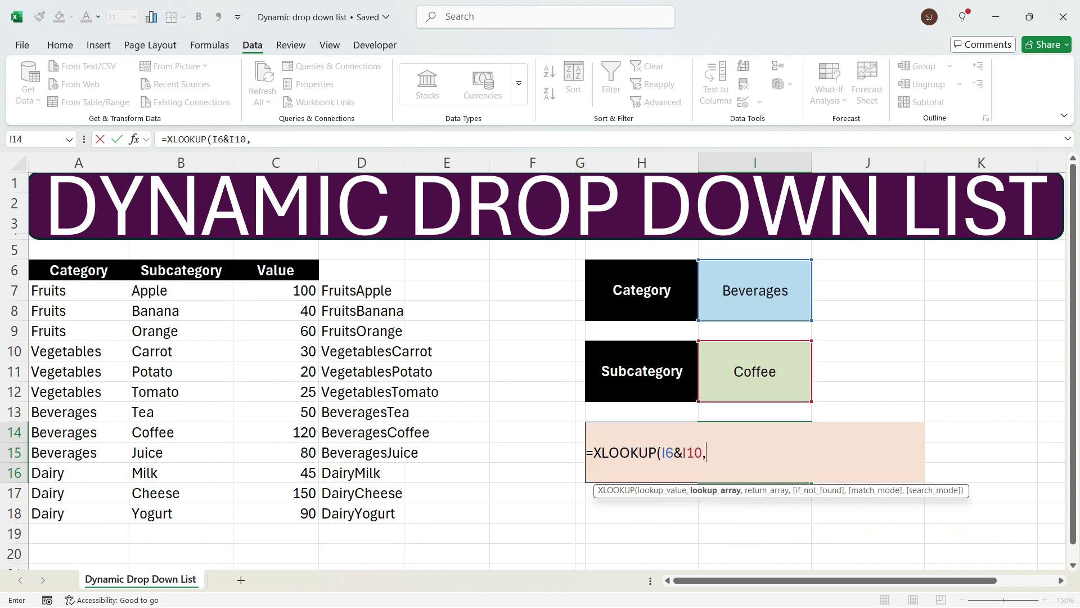
# Complete the XLOOKUP with lookup array D7:D18 and return array C7:C18, and check its result against the Beverages Coffee row
pyautogui.moveTo(362, 290); pyautogui.dragTo(394, 513)
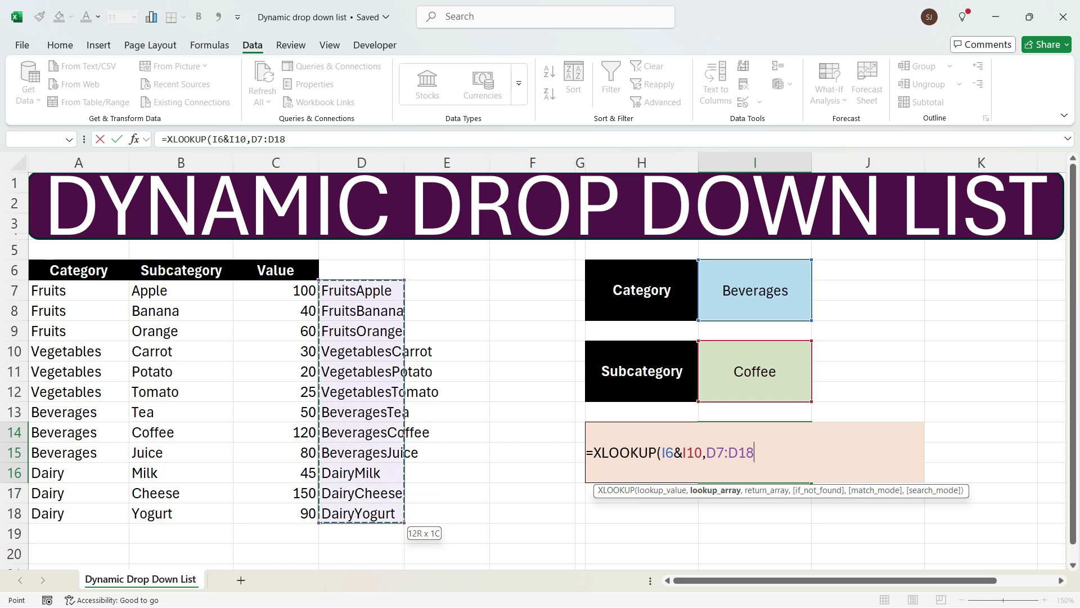
pyautogui.write(',')
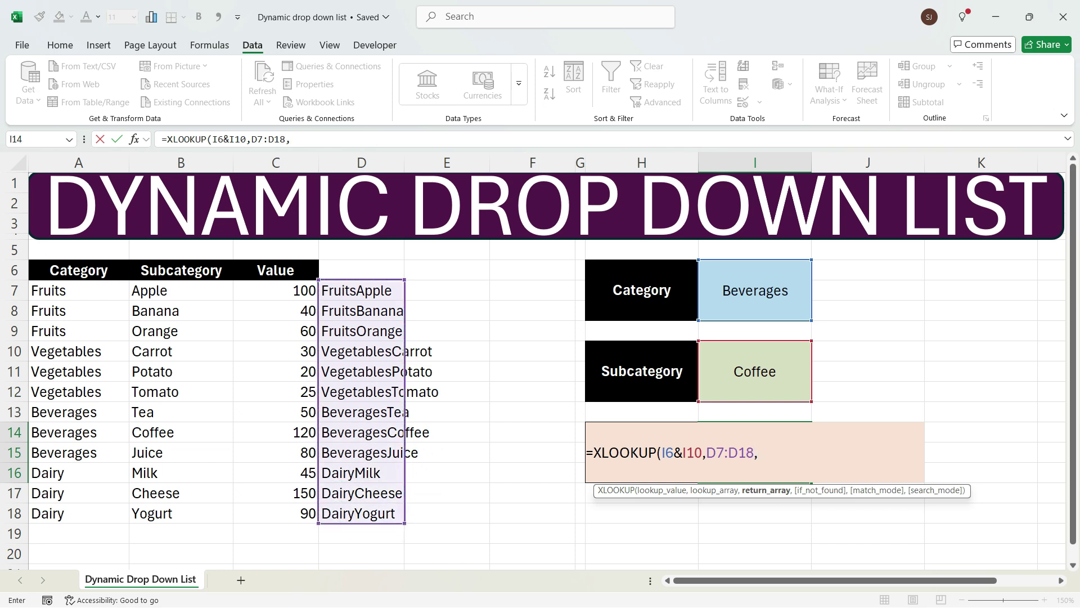
pyautogui.moveTo(304, 290); pyautogui.dragTo(312, 513)
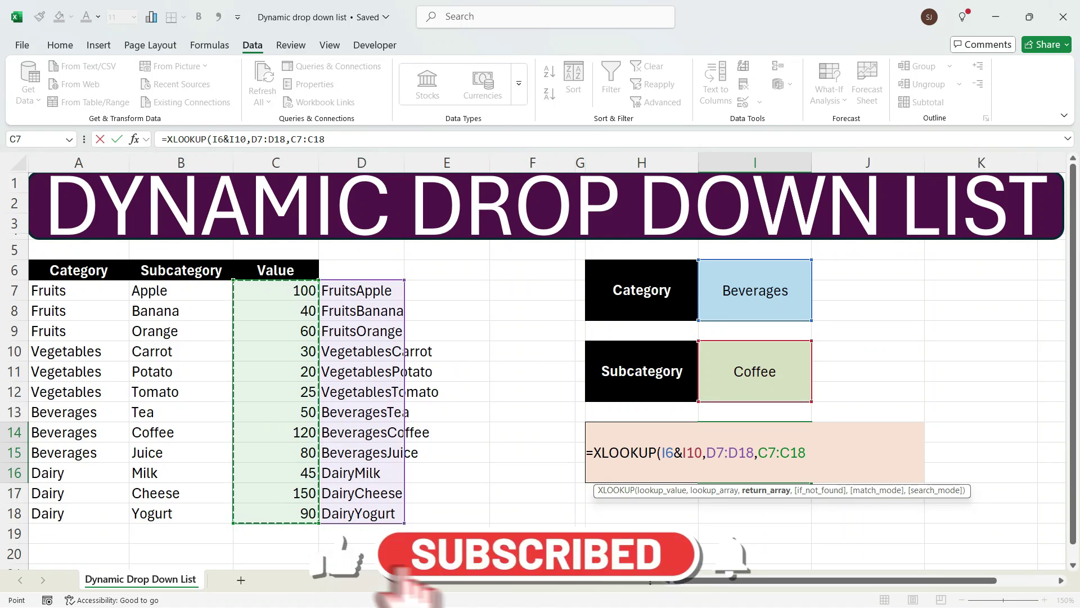
pyautogui.write(')')
pyautogui.press('Return')
pyautogui.click(754, 451)
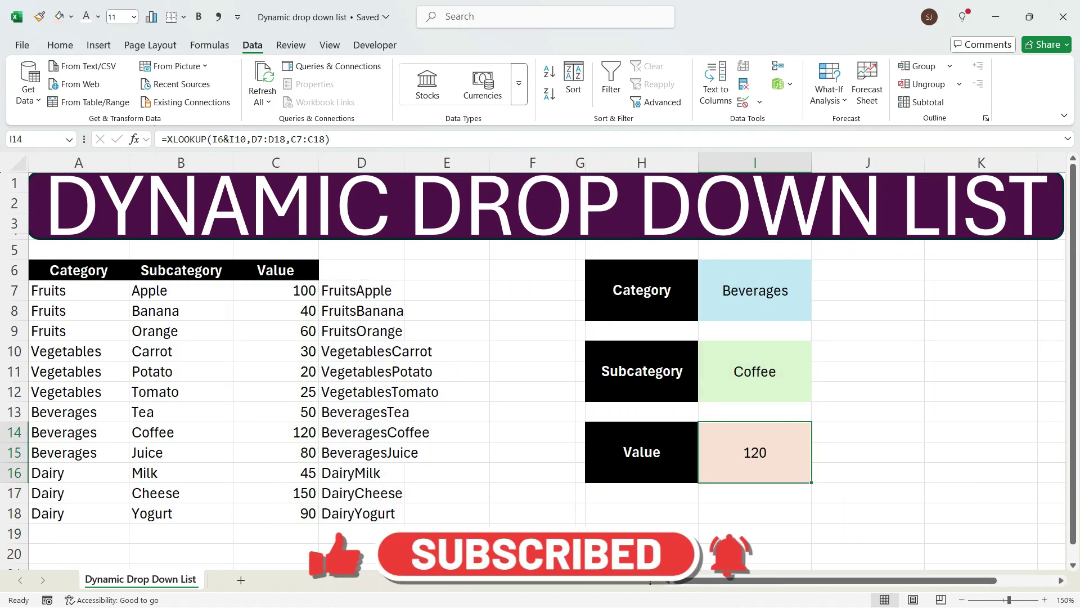
pyautogui.click(79, 411)
pyautogui.moveTo(78, 432); pyautogui.dragTo(174, 432)
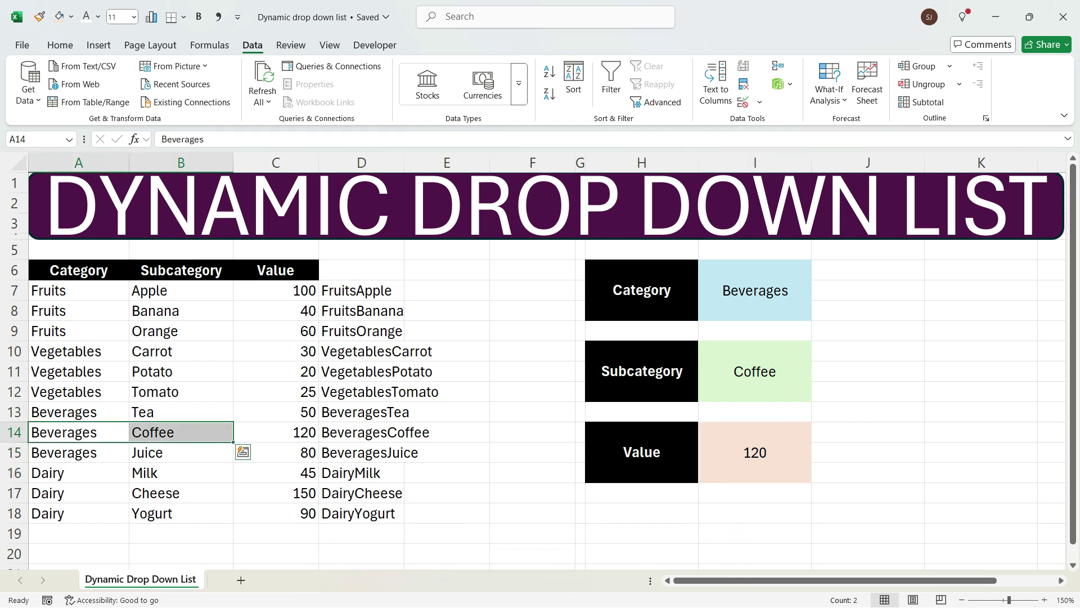
pyautogui.click(275, 432)
# Set the Category cell I6 to Vegetables from its drop-down list
pyautogui.click(754, 290)
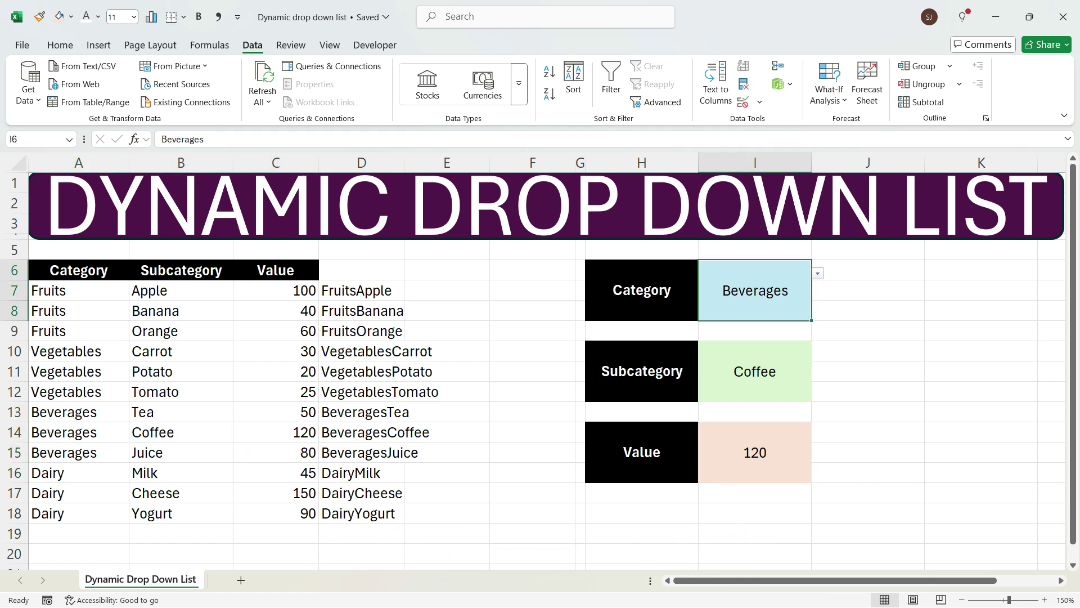
pyautogui.hotkey('alt', 'Down')
pyautogui.click(754, 339)
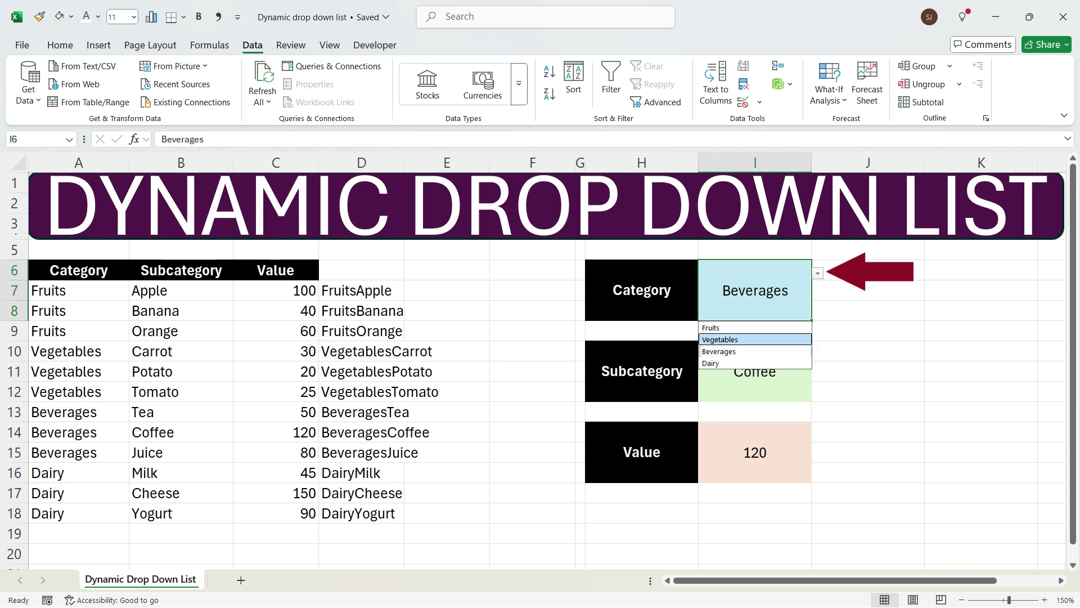
# Choose Tomato as the Subcategory in I10 and check the Value cell against the Vegetables Tomato row
pyautogui.click(754, 370)
pyautogui.hotkey('alt', 'Down')
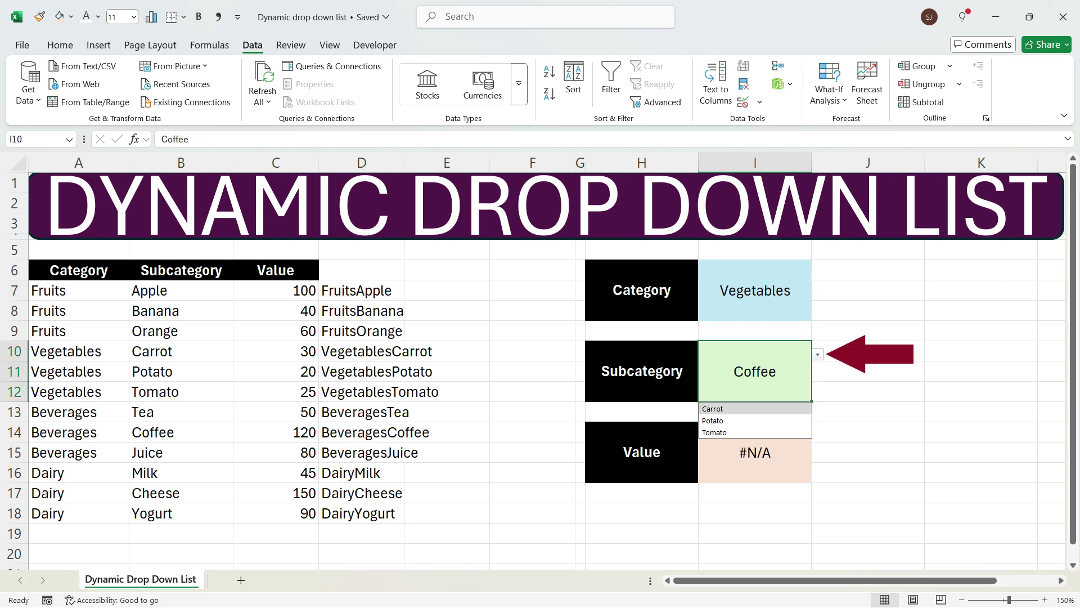
pyautogui.press('Down')
pyautogui.press('Down')
pyautogui.press('Return')
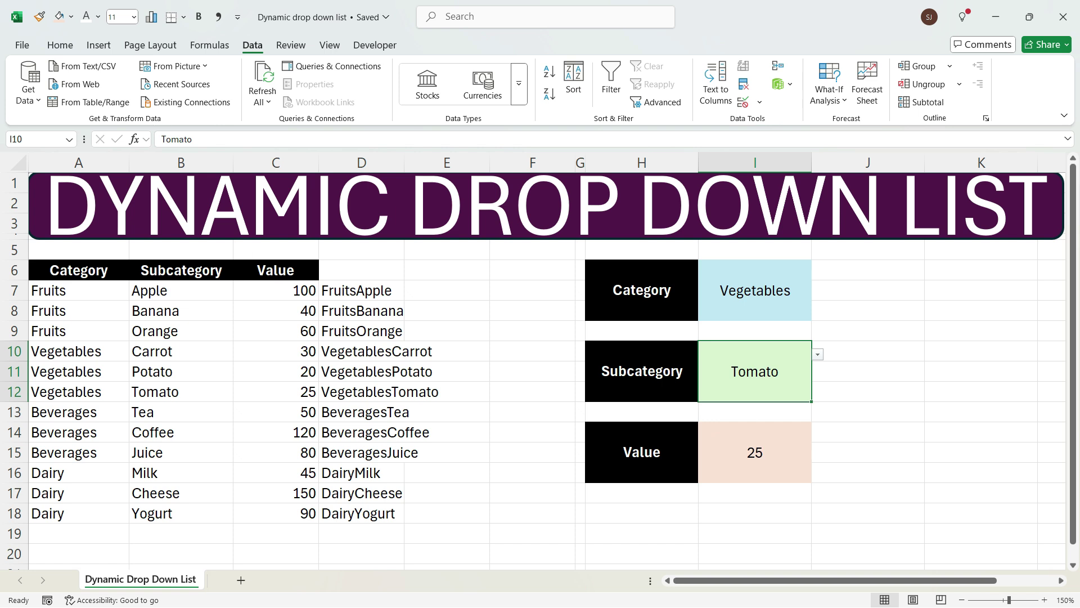
pyautogui.click(754, 451)
pyautogui.moveTo(78, 391); pyautogui.dragTo(181, 392)
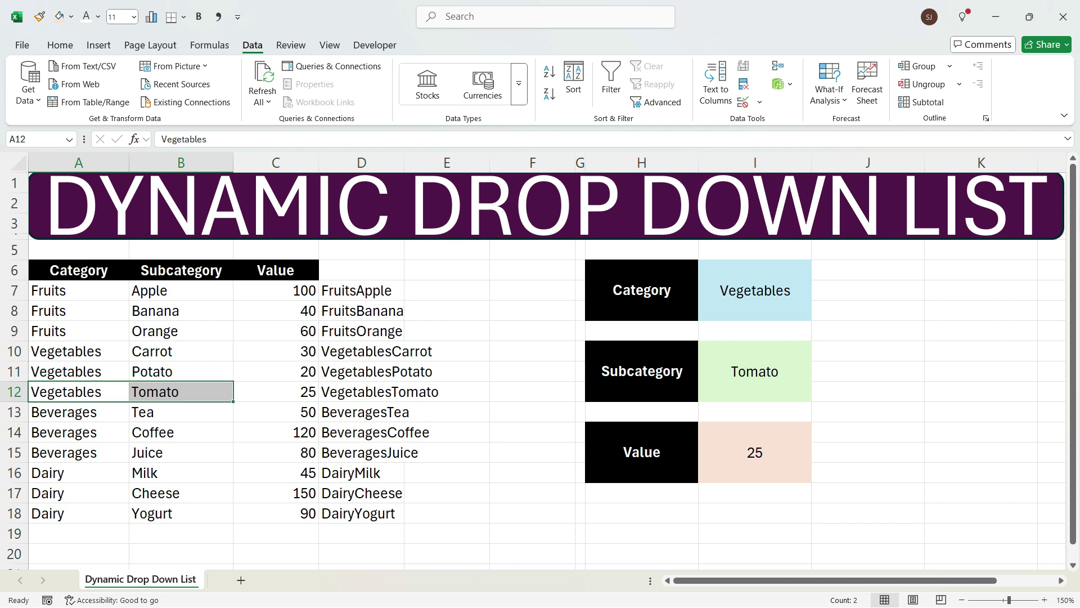
pyautogui.click(754, 452)
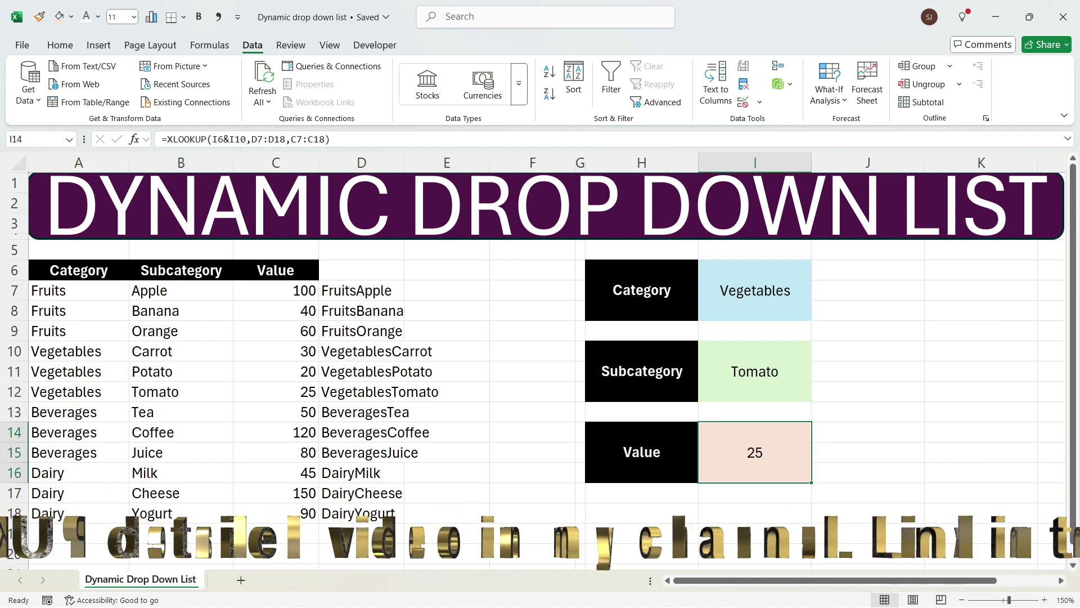